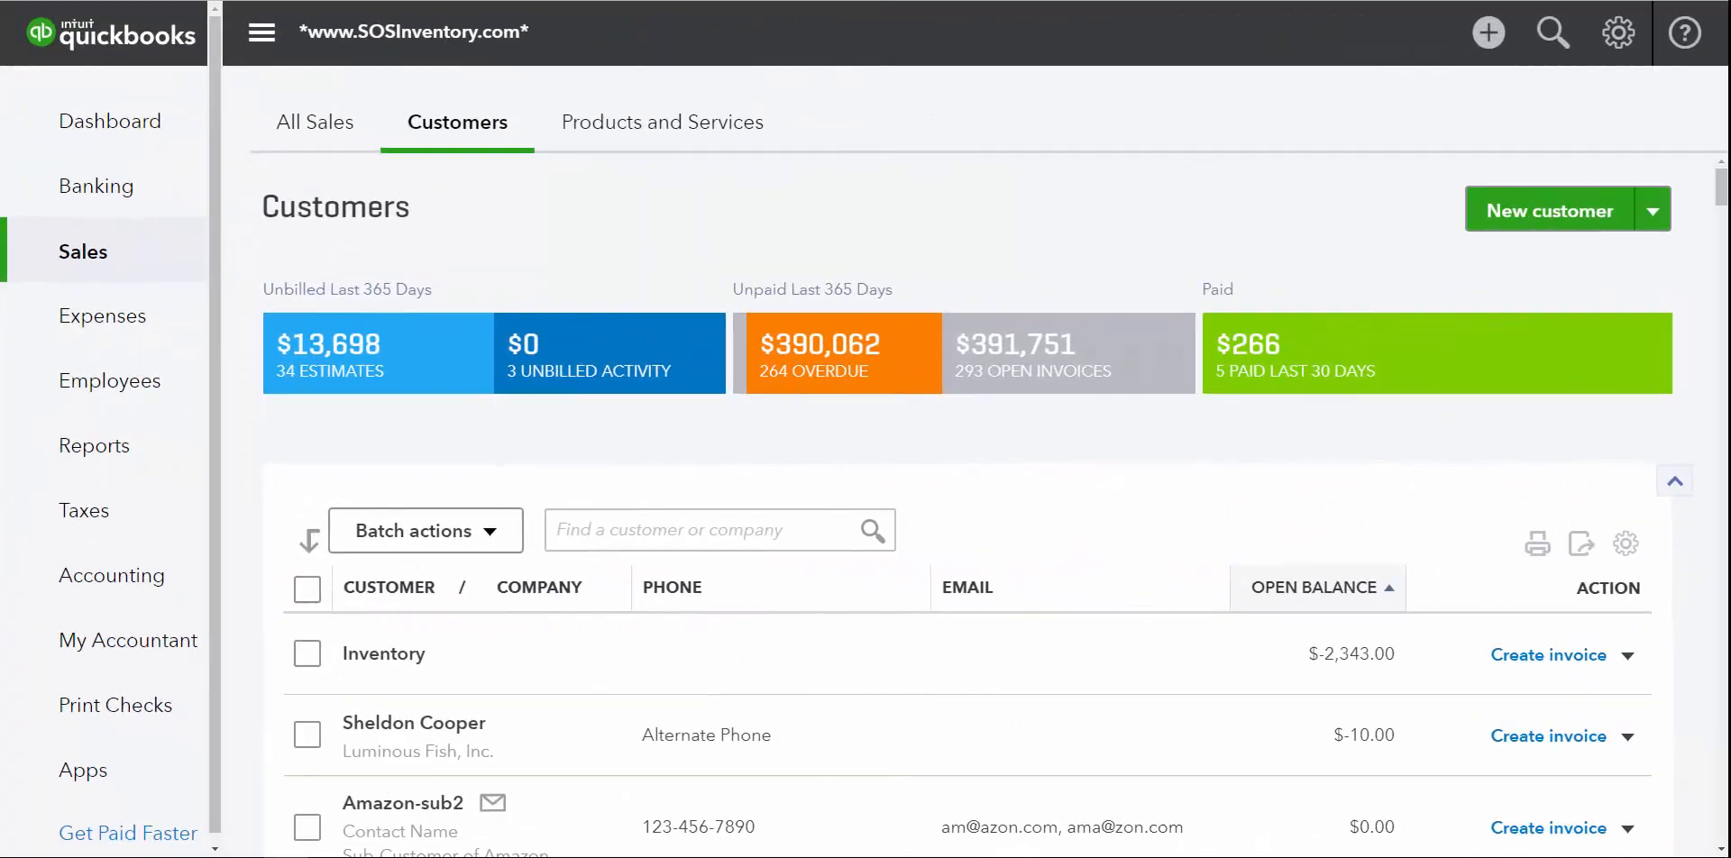
- Open the sales section of the QuickBooks account settings and review the Products and services tracking options, then close the settings
click(1617, 34)
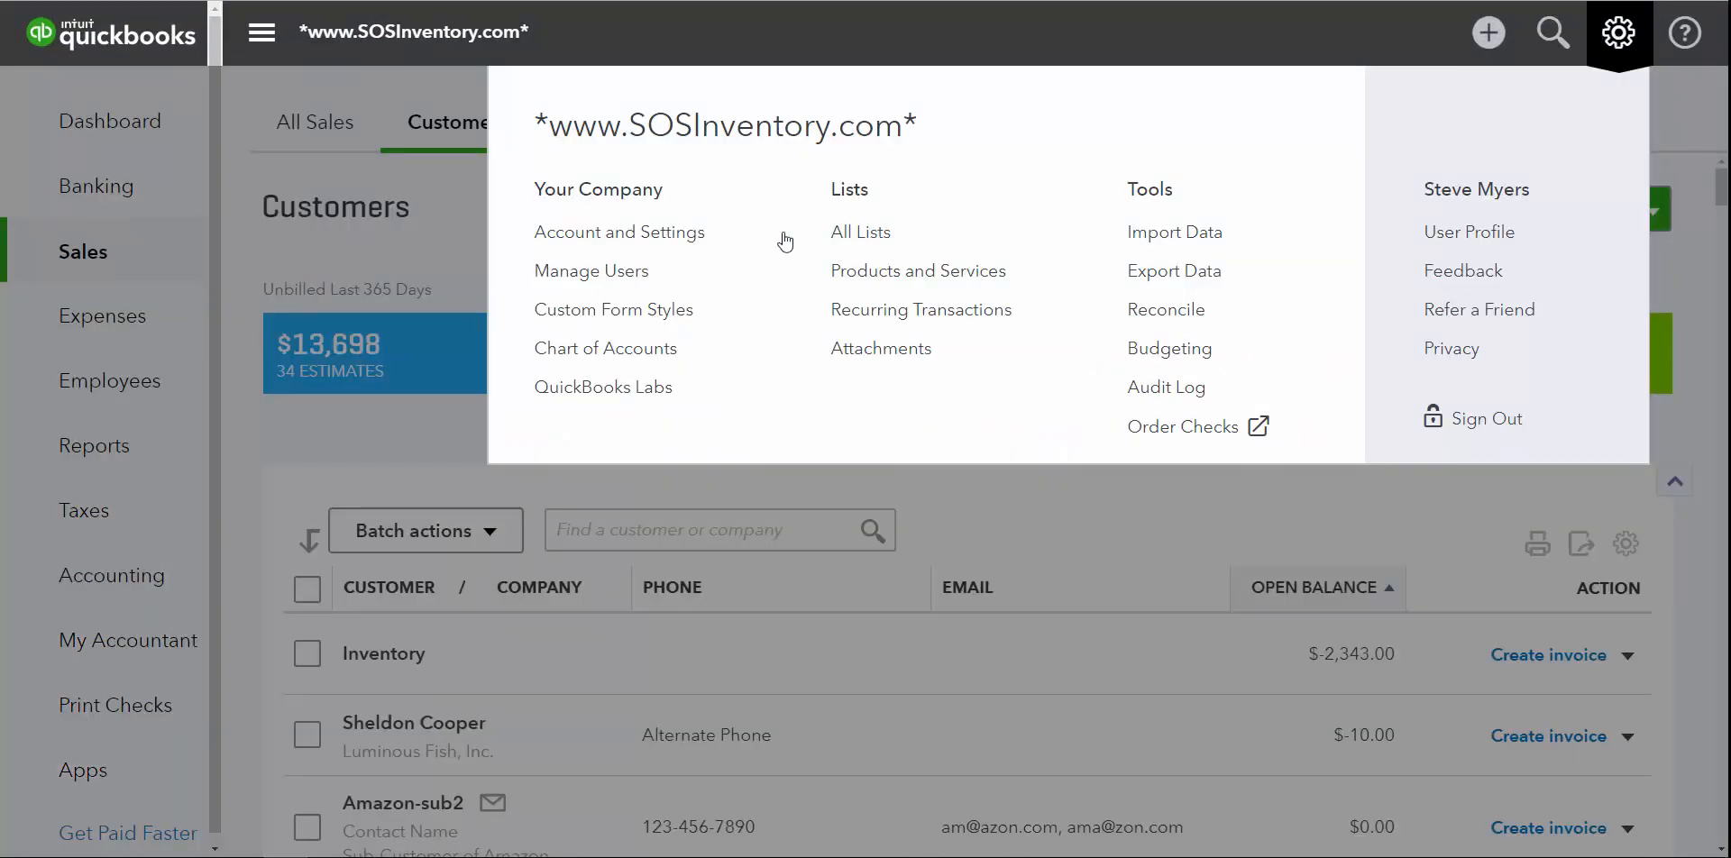
click(663, 235)
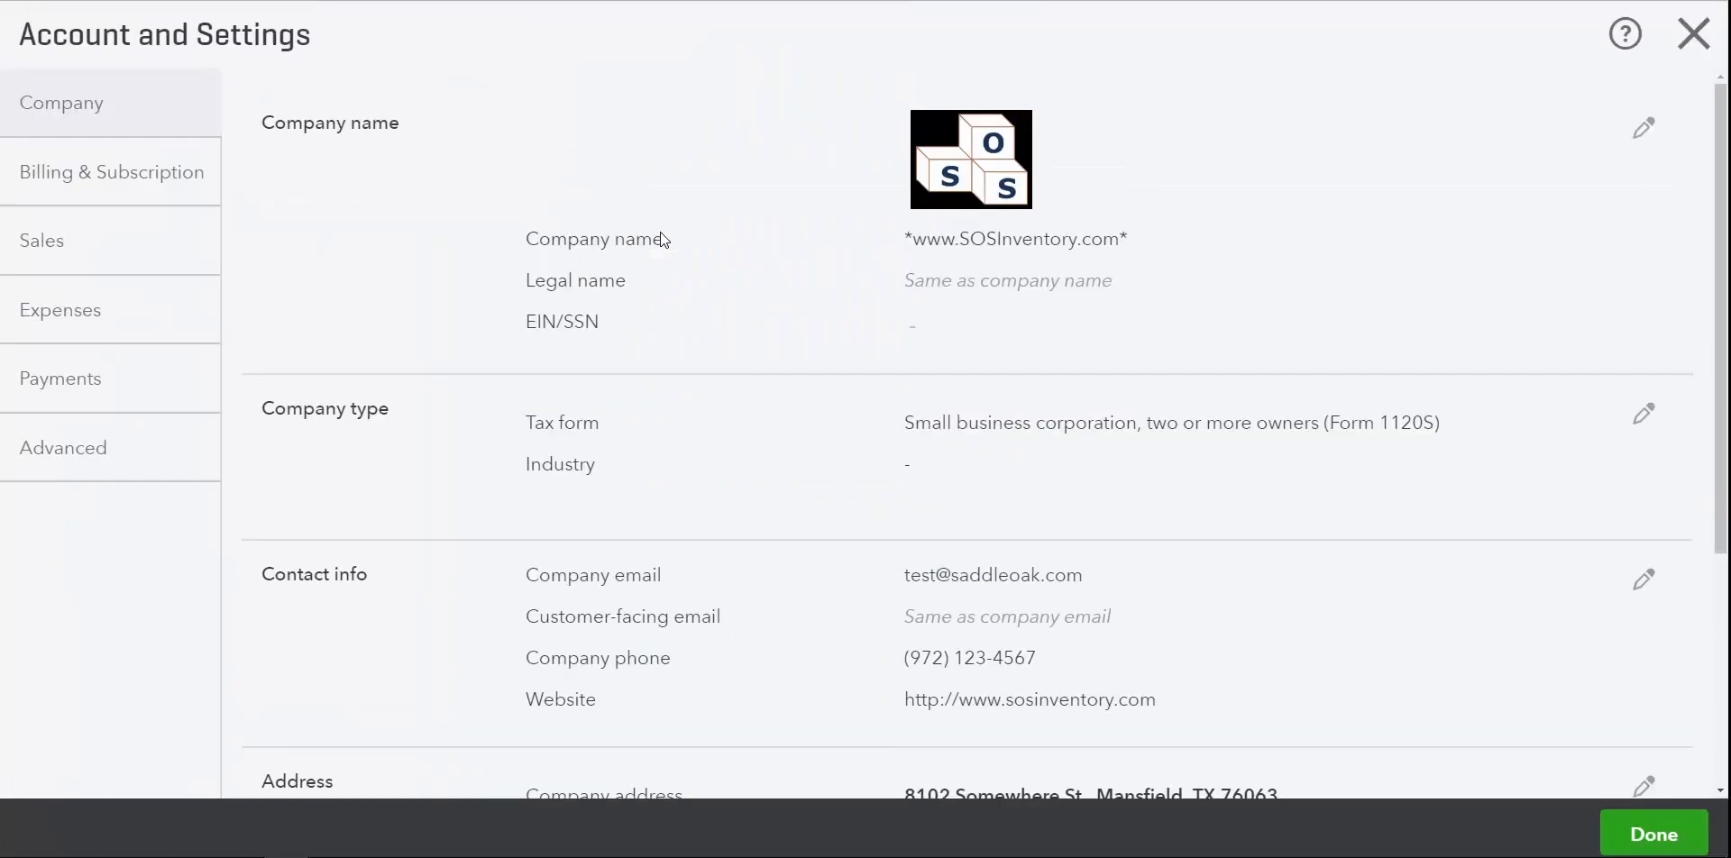
click(74, 252)
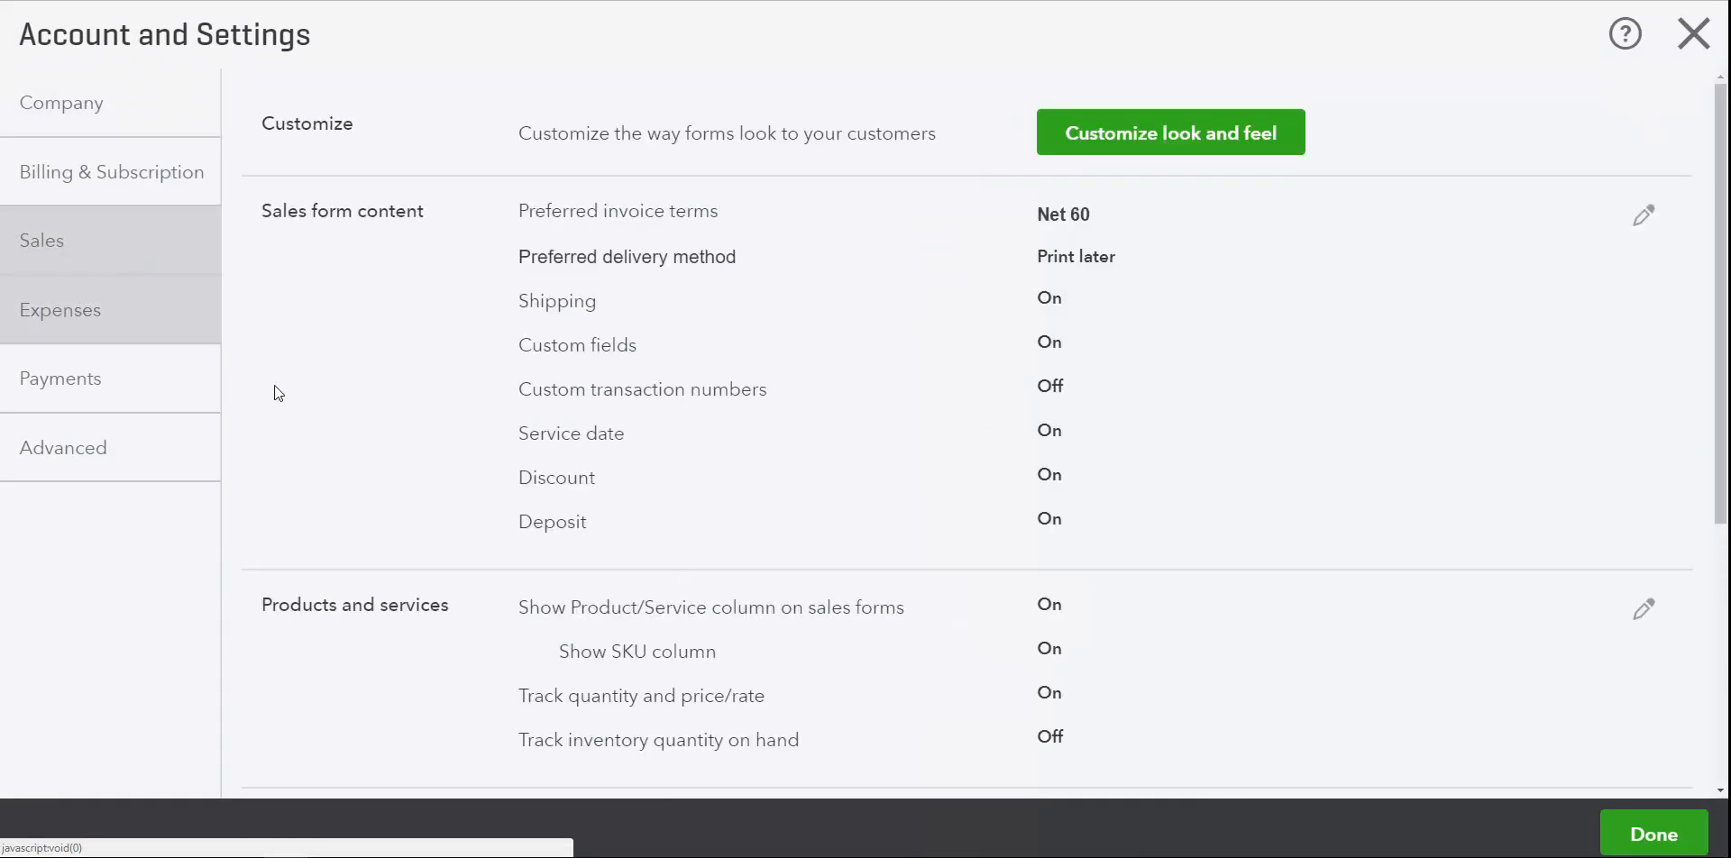
click(1160, 667)
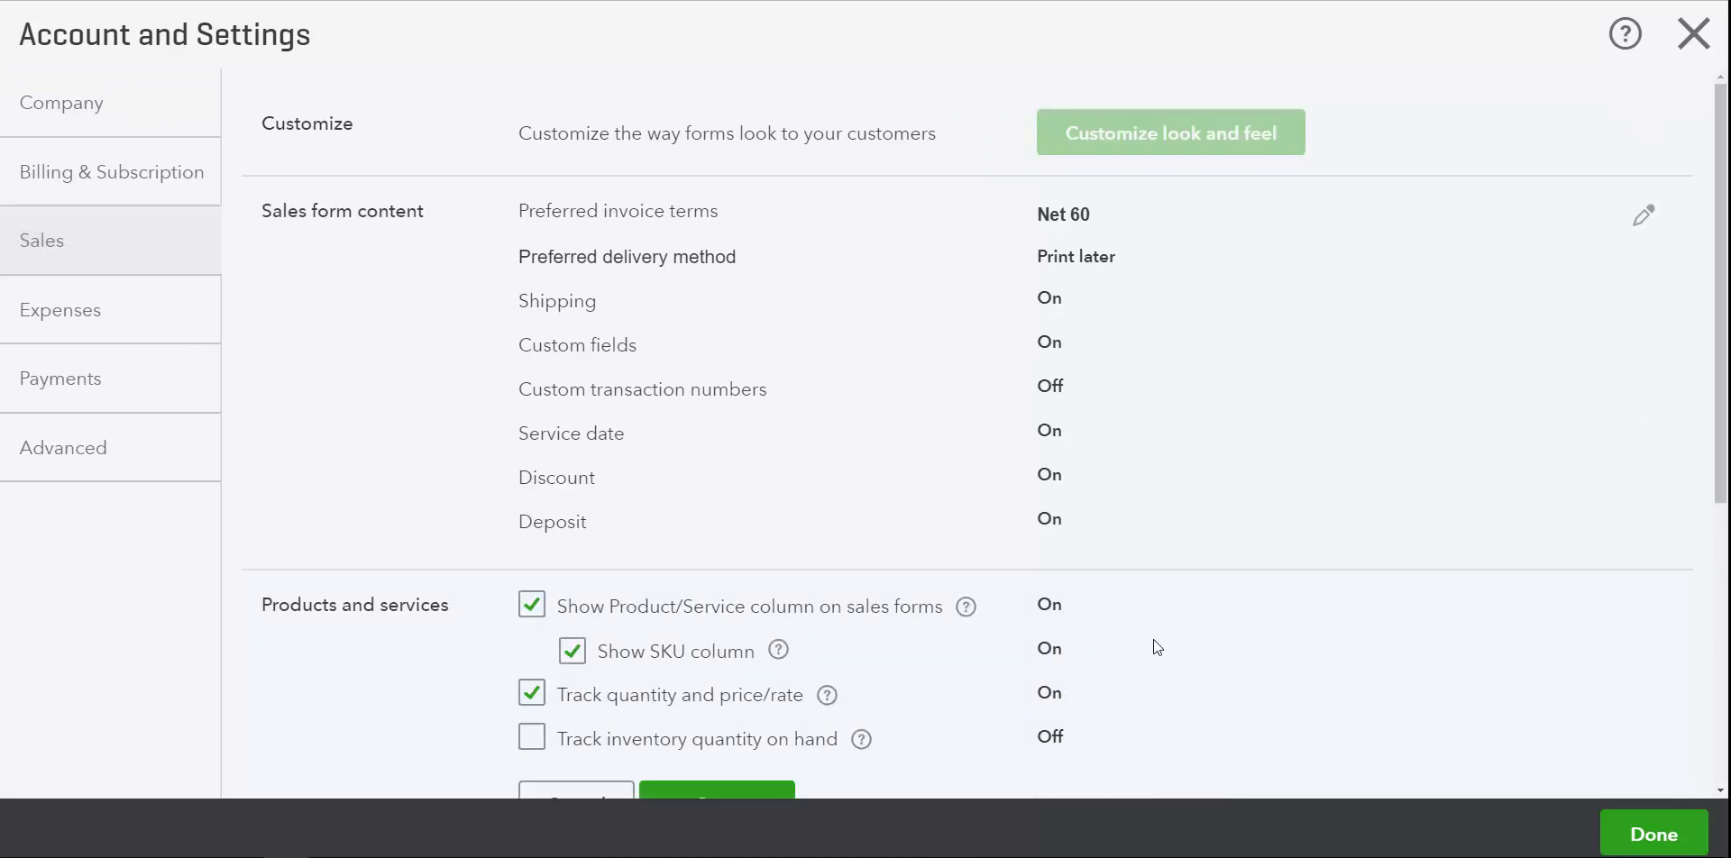
scroll(1149, 608, down, 2)
scroll(1148, 615, down, 1)
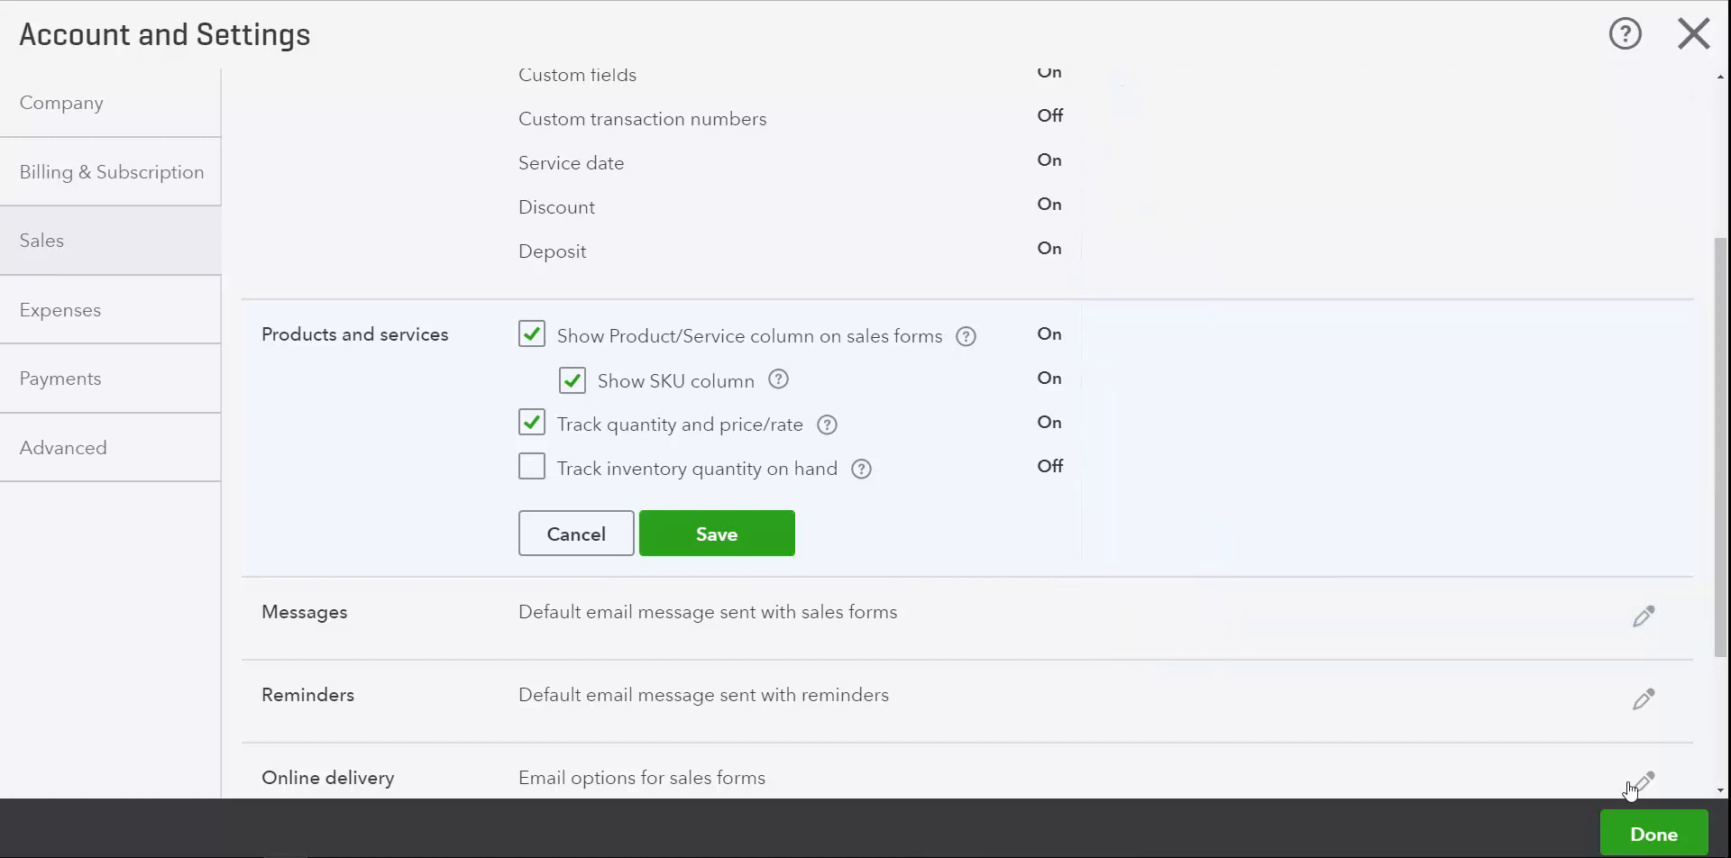
click(1674, 833)
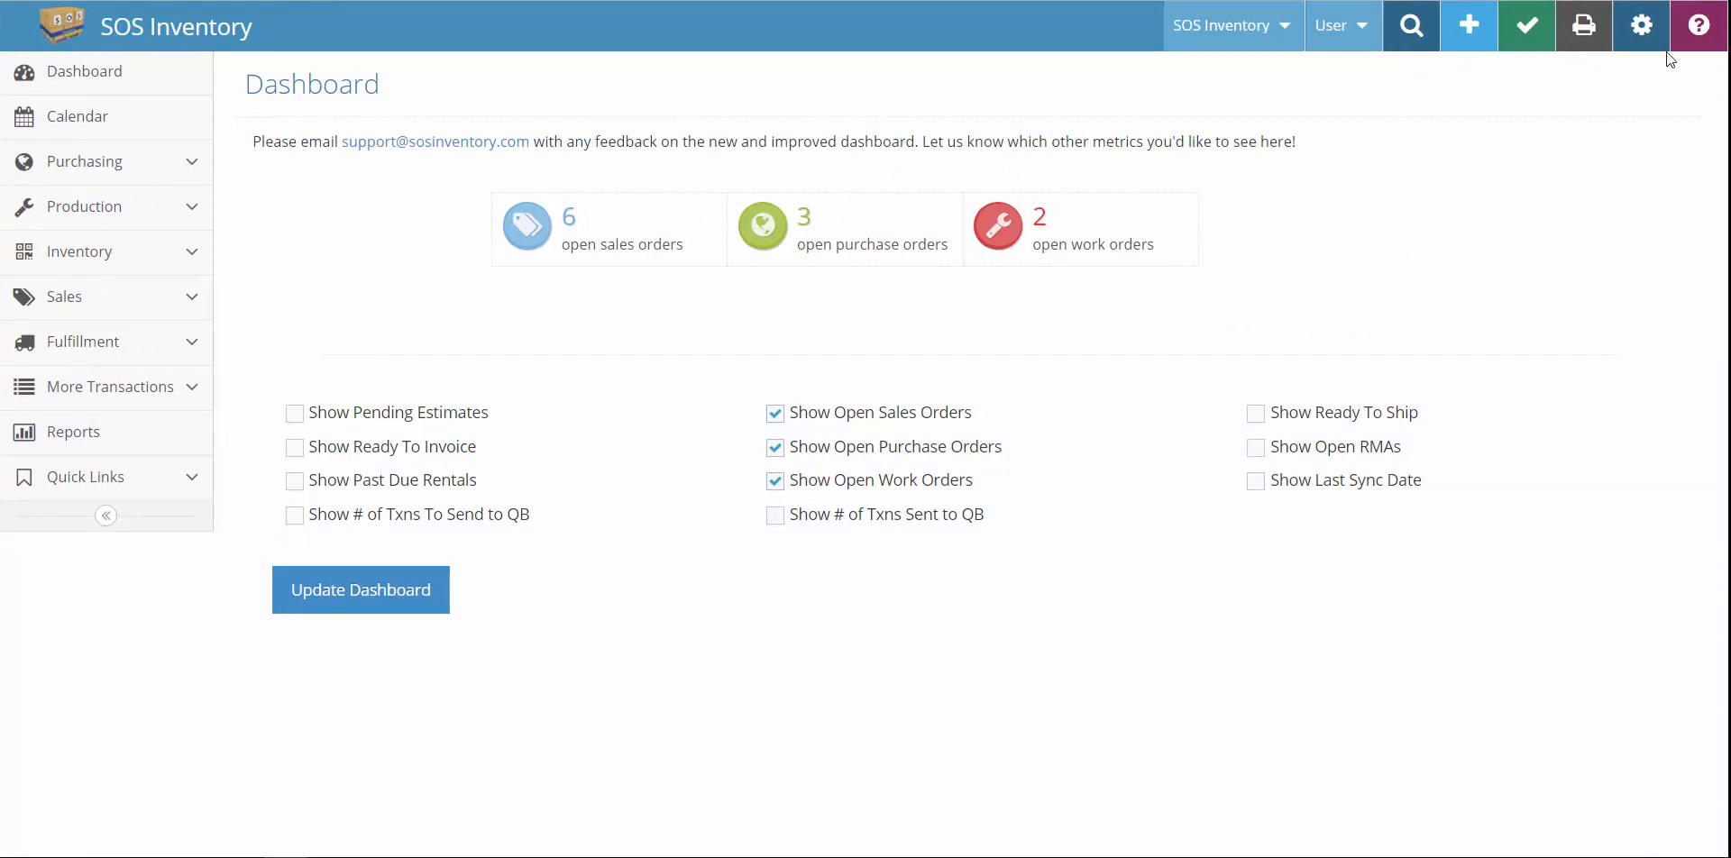
- Switch to SOS Inventory and review its QuickBooks sync settings, including automatic sync, sync direction, COGS posting, class tracking and department tracking
click(1643, 32)
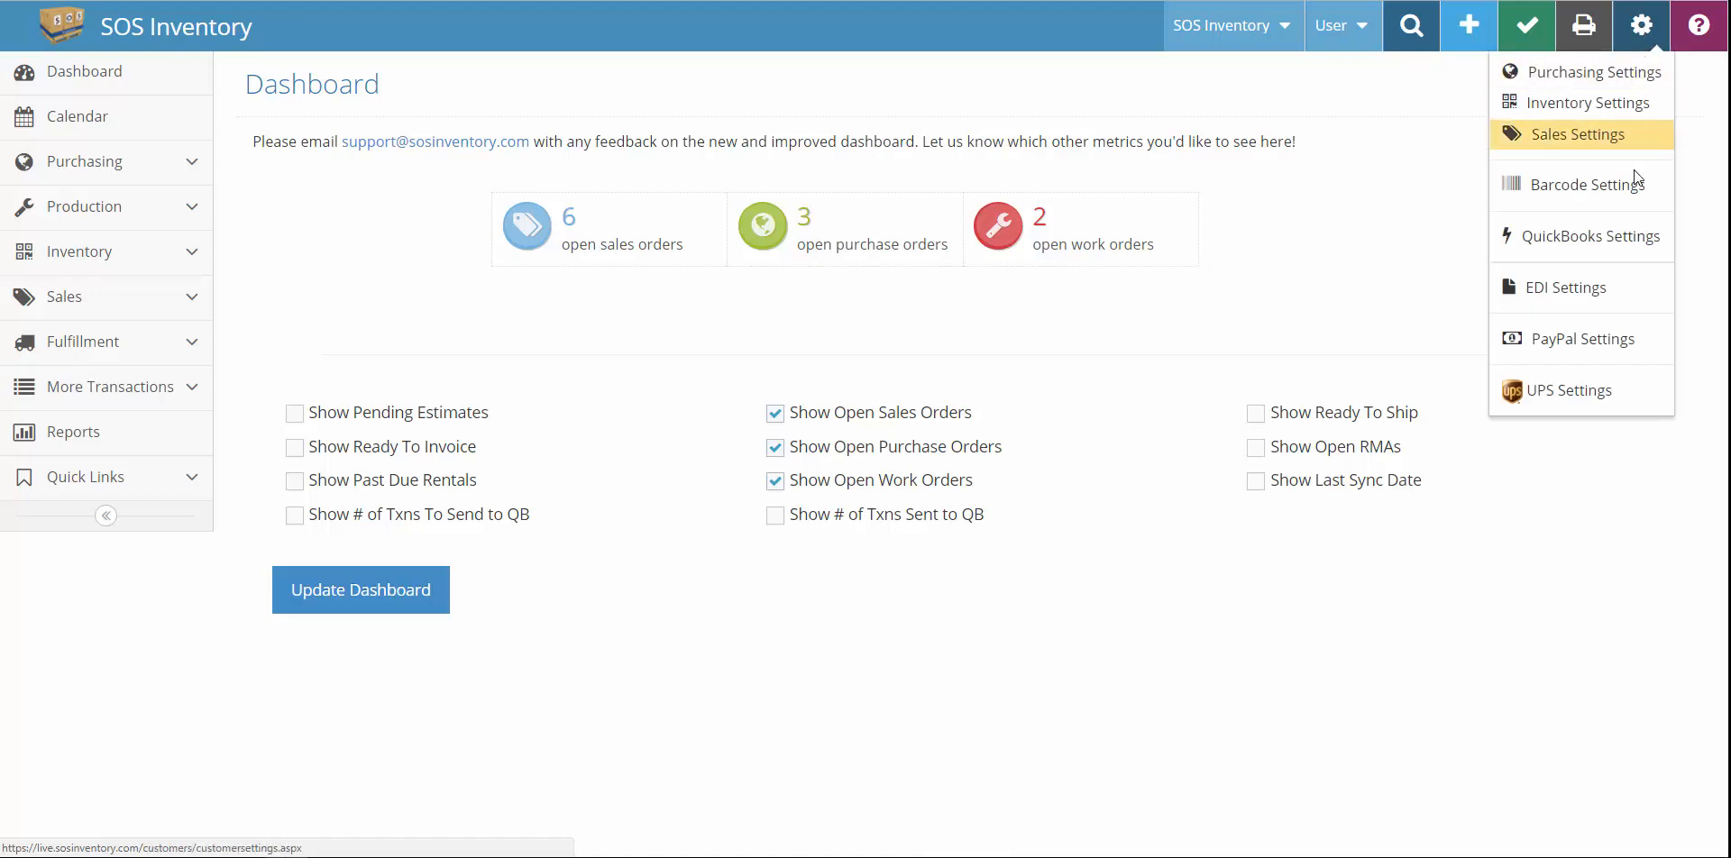
click(1632, 237)
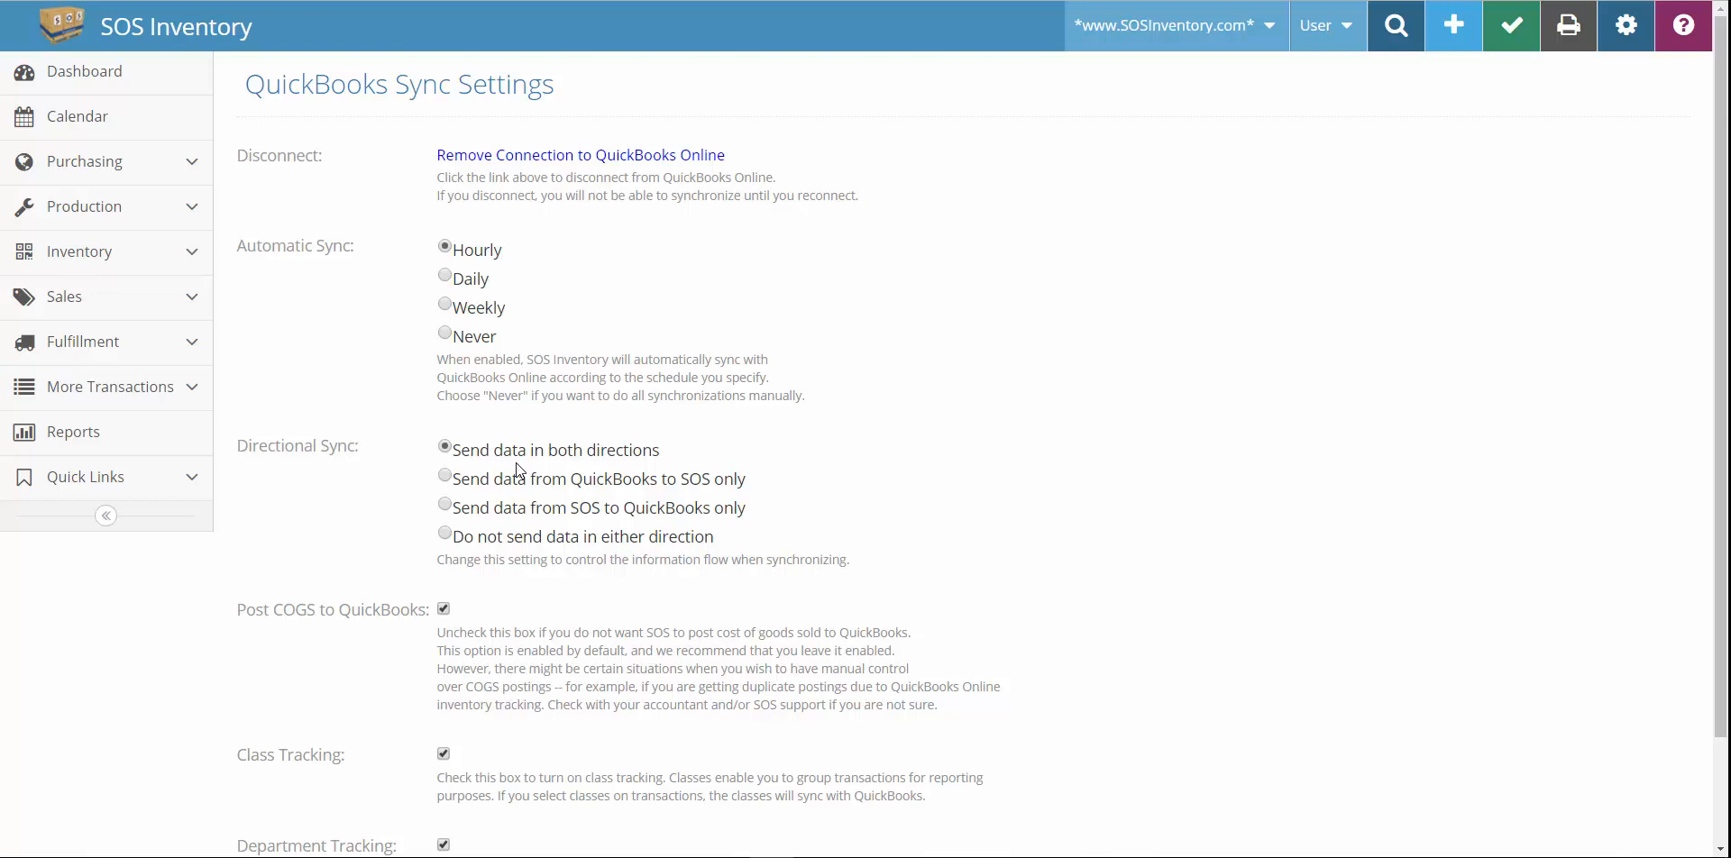
scroll(515, 463, down, 2)
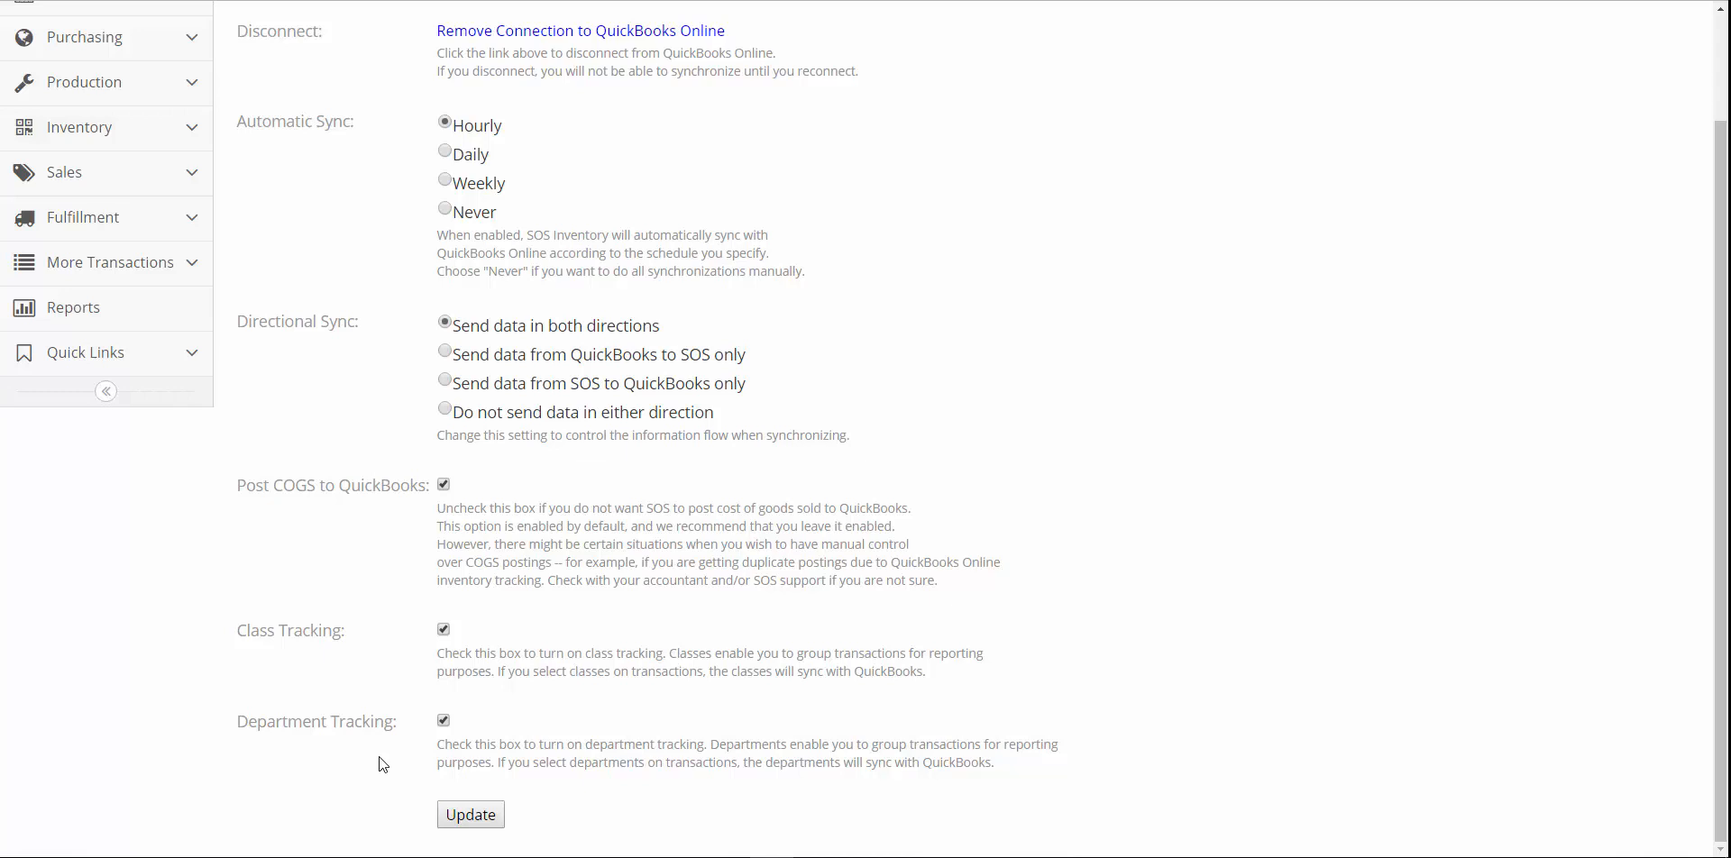
scroll(380, 765, up, 2)
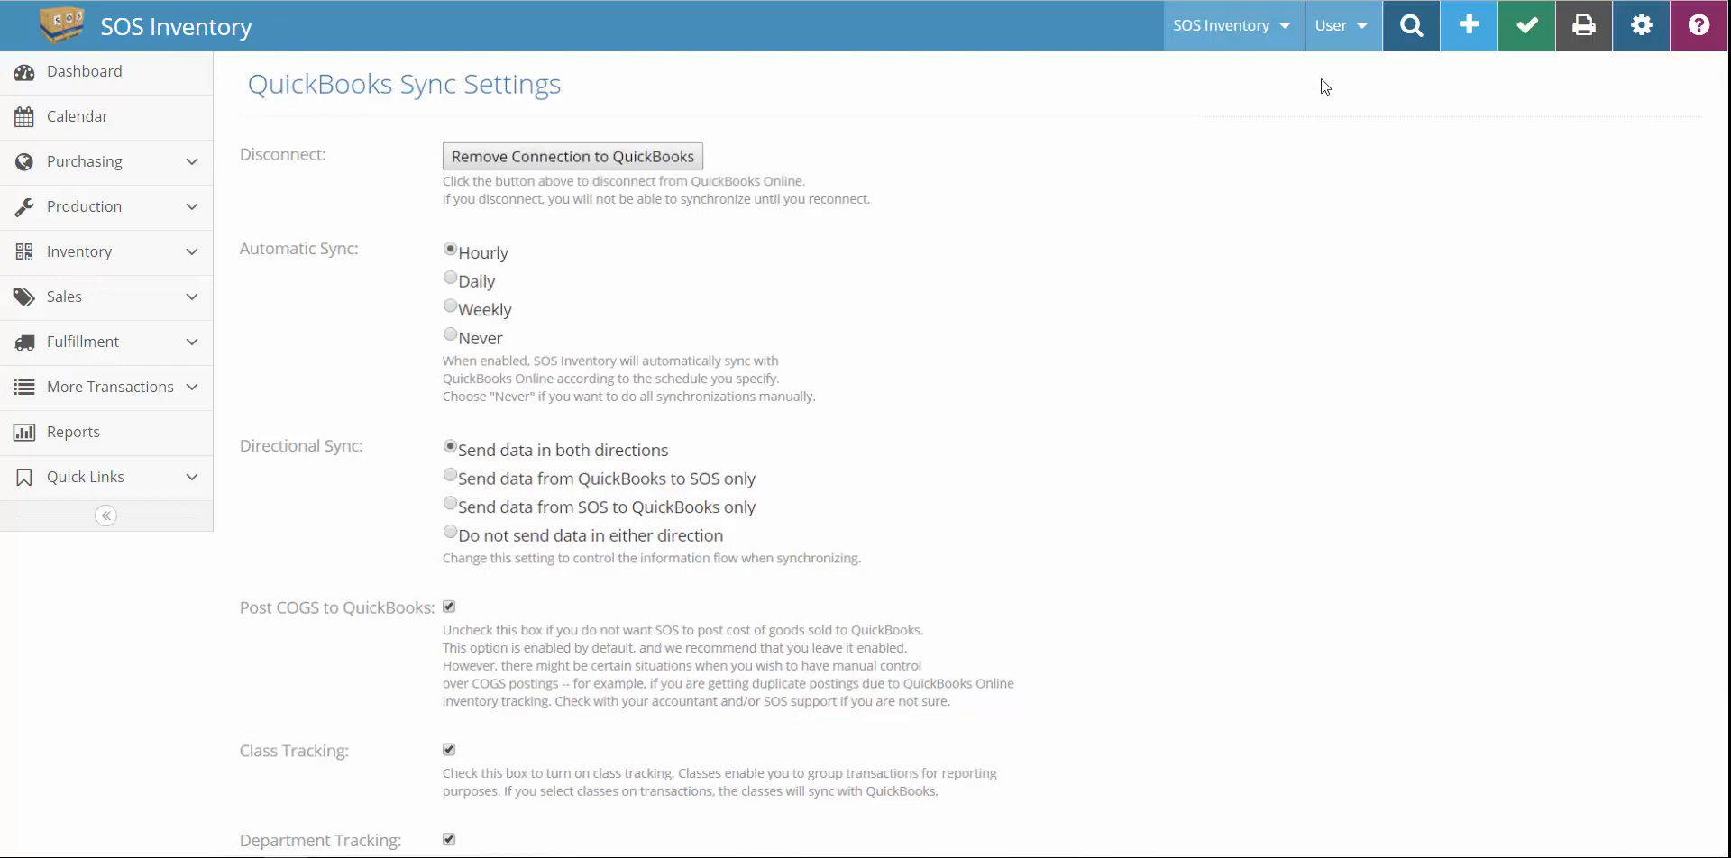
- Open the personal user settings and examine the available date formats and the time zone setting
click(1347, 27)
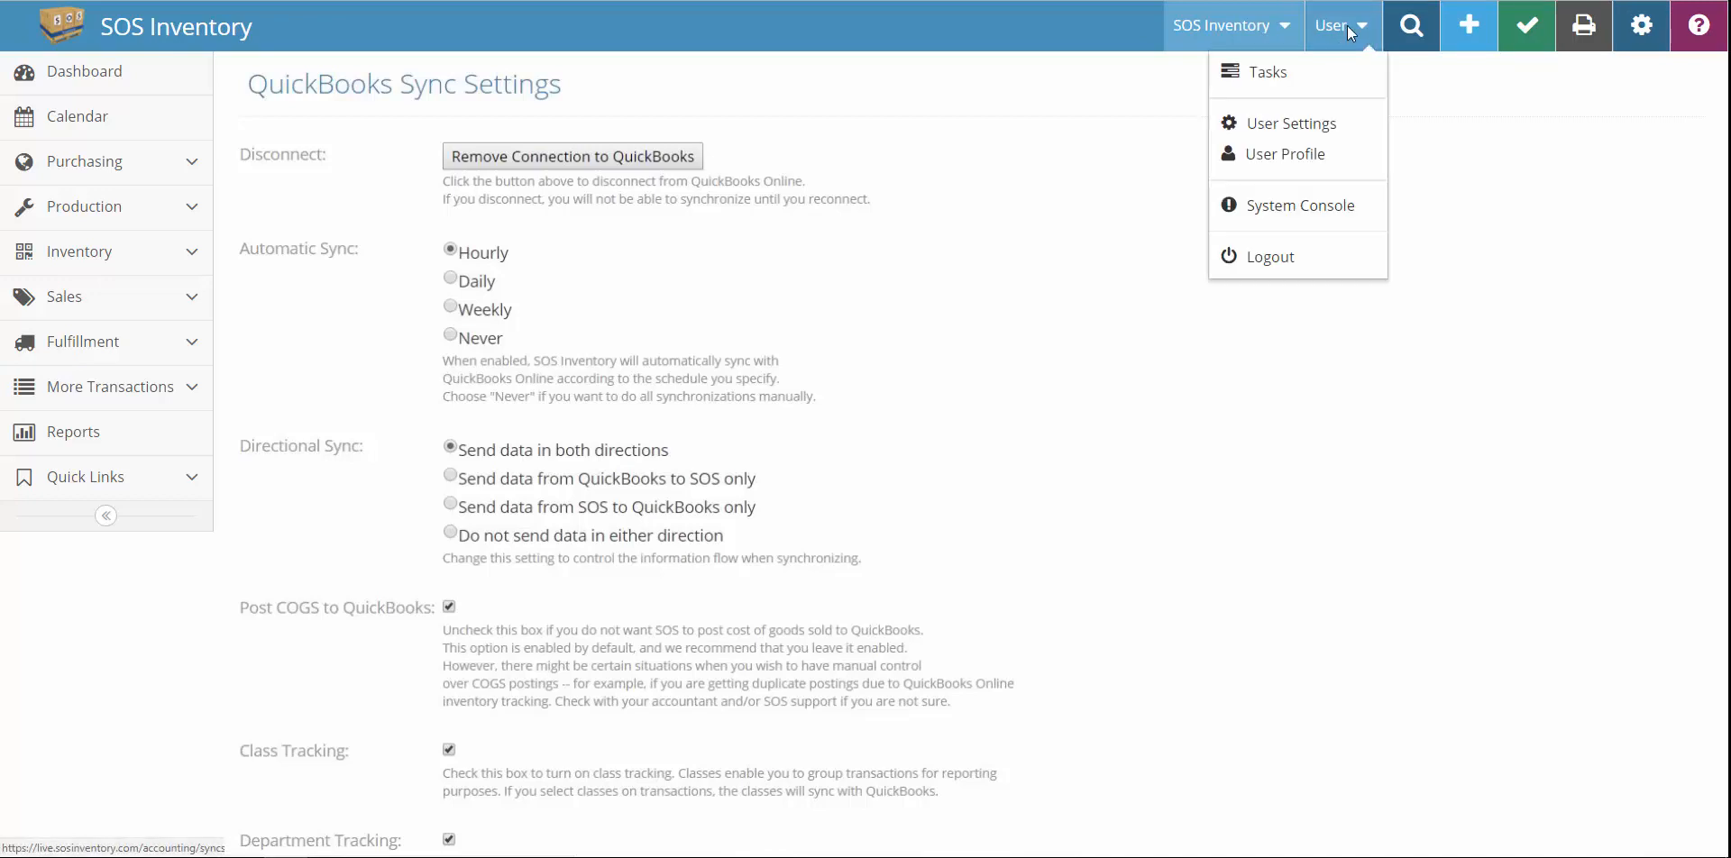
click(1319, 130)
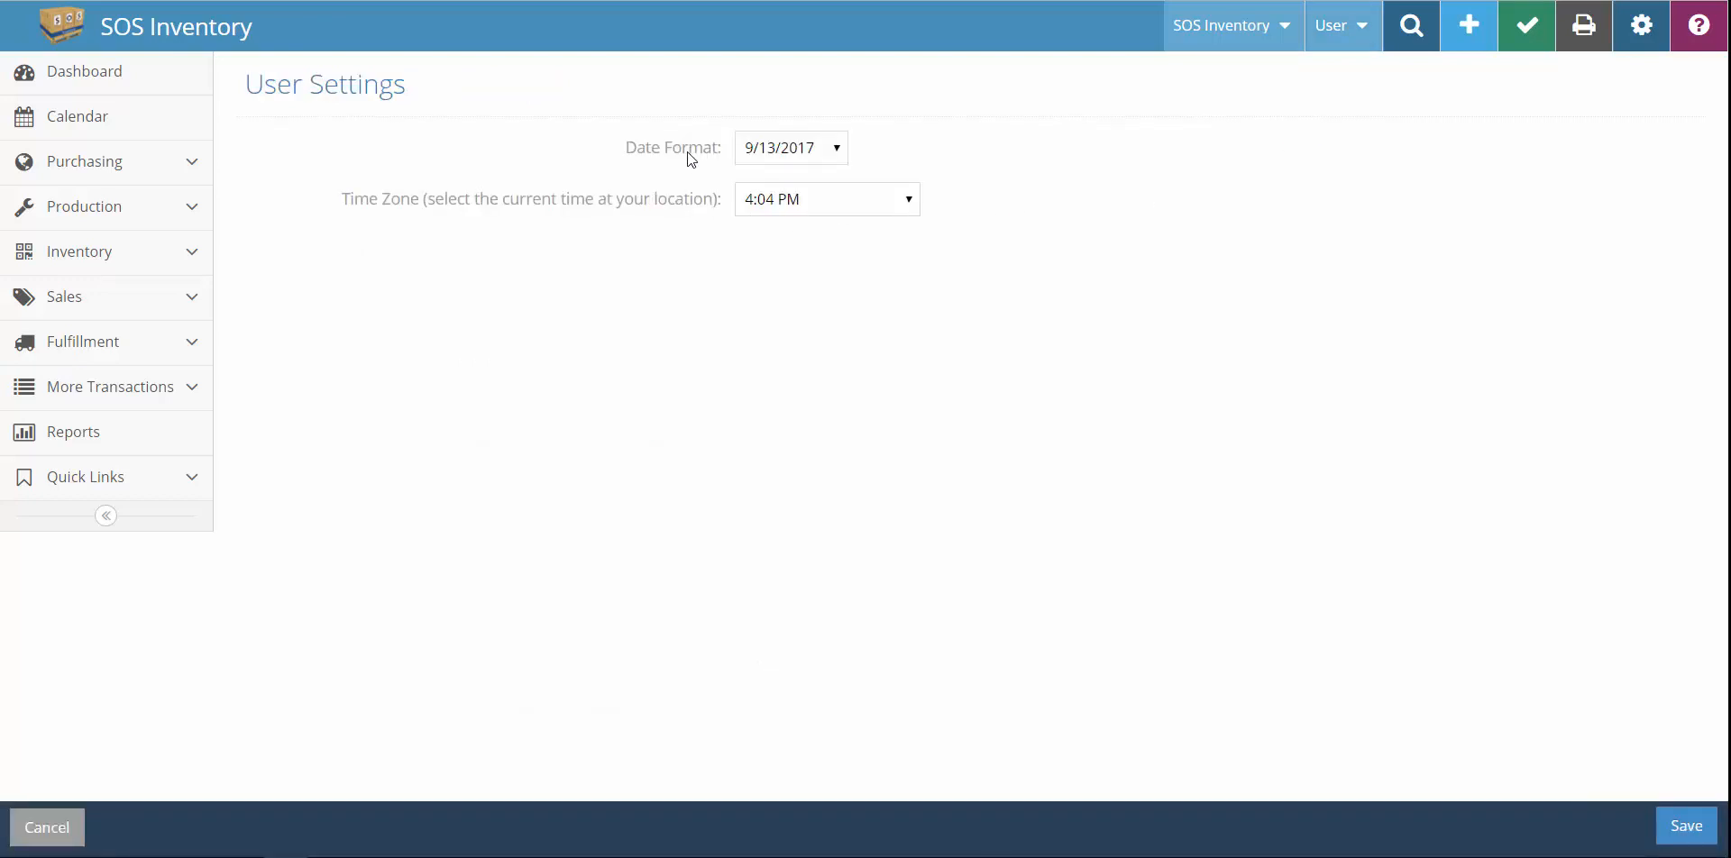
click(811, 157)
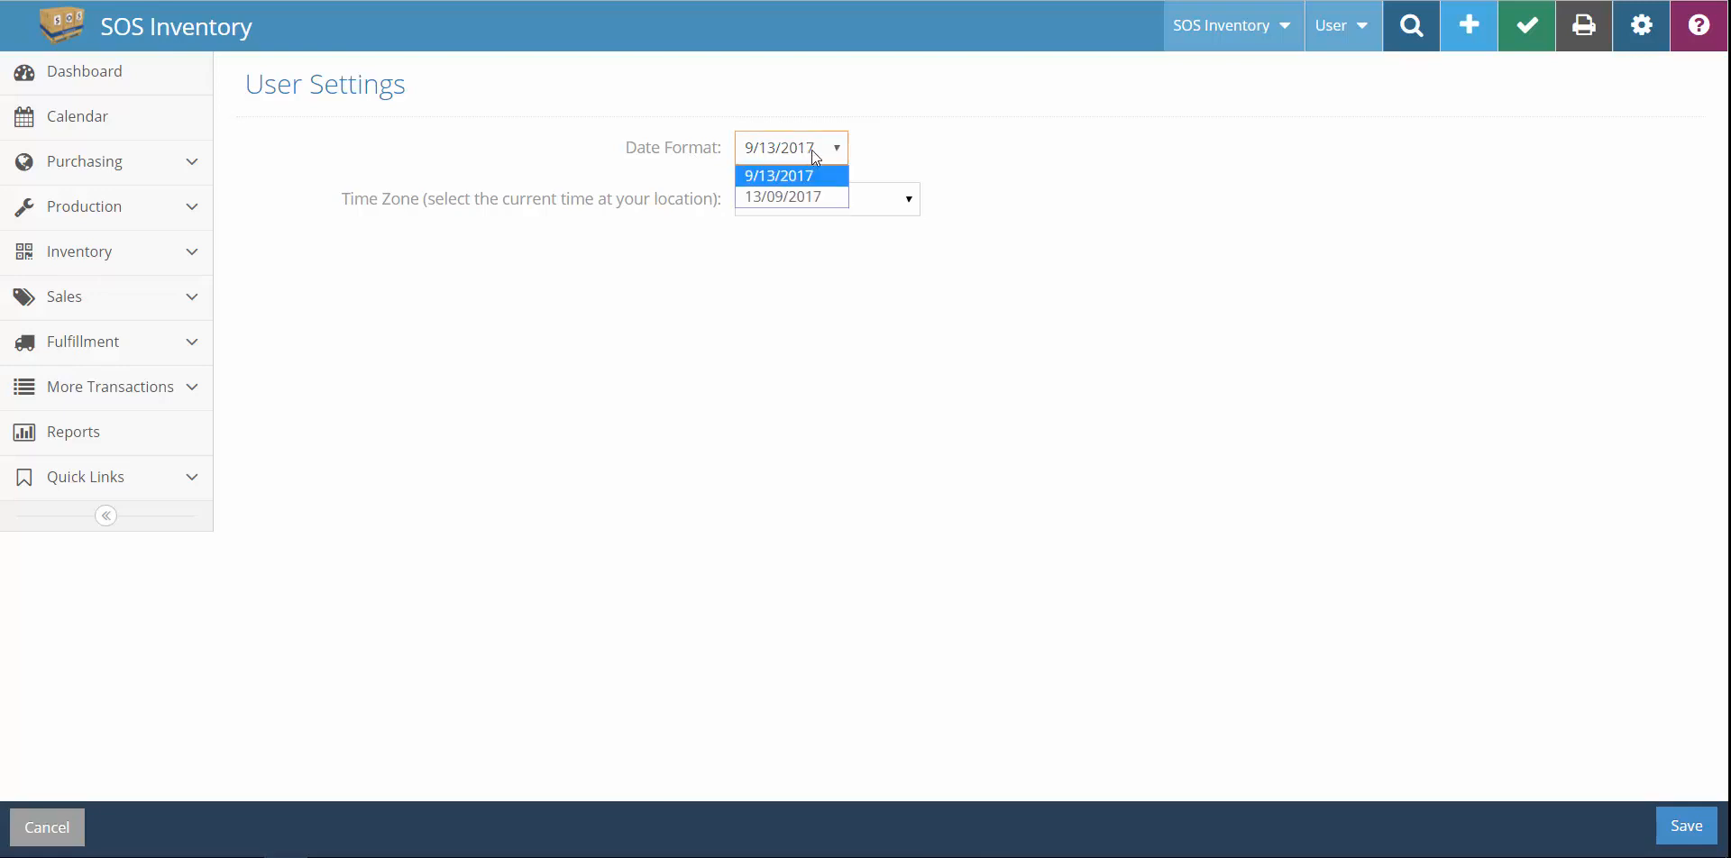
click(887, 163)
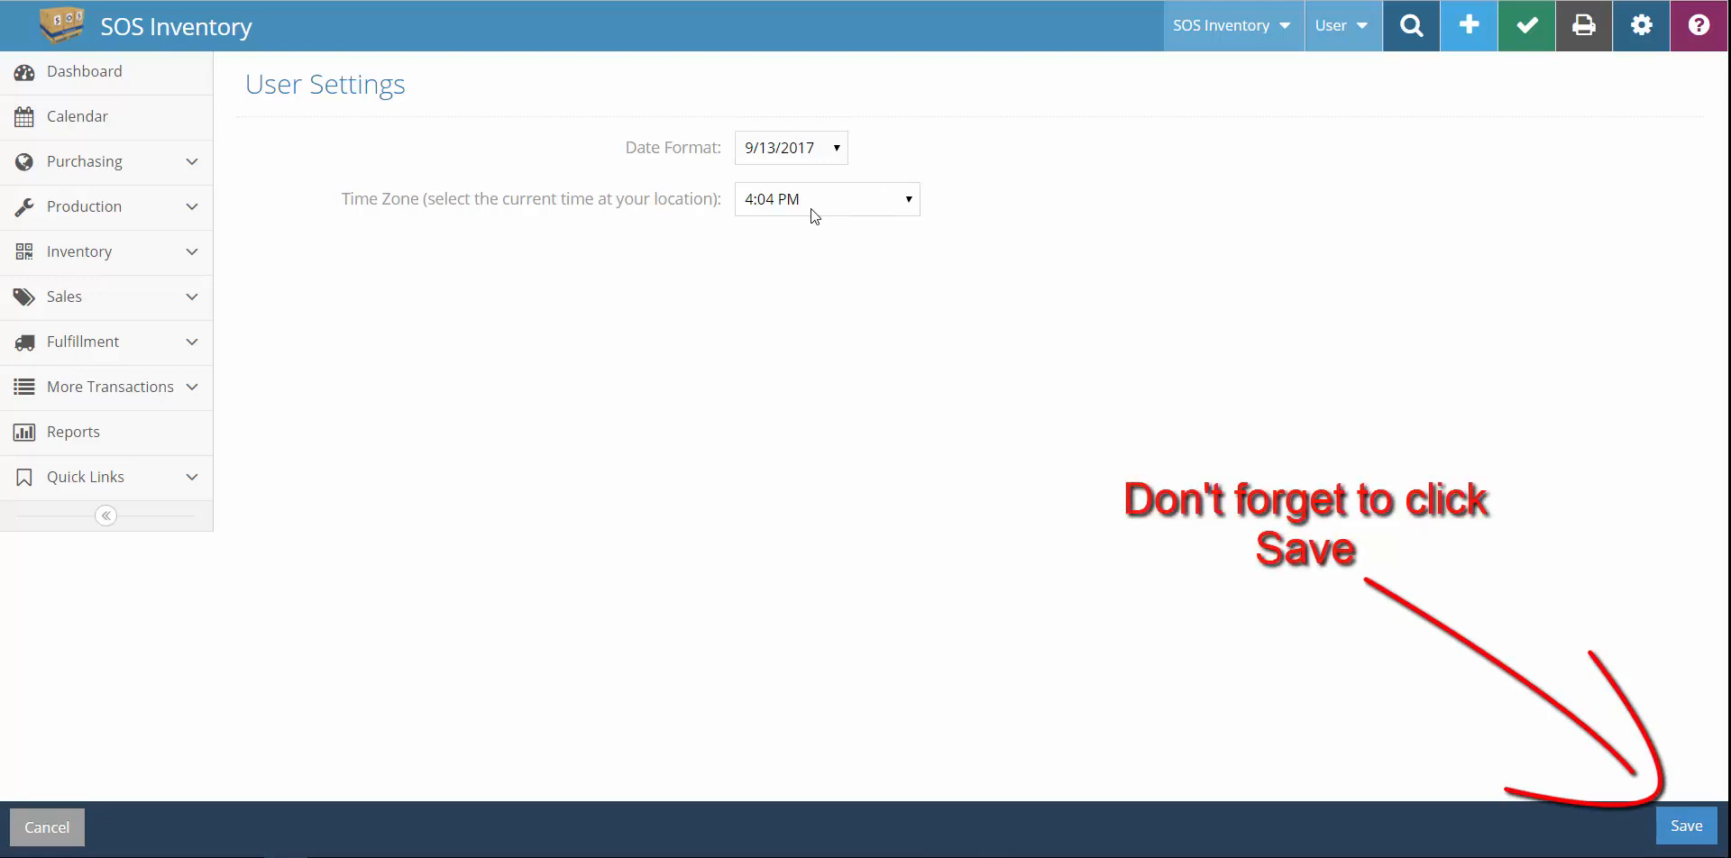
- Open the company settings and review them from the company name and header through currency, time zone, default lines and logo size
click(1240, 30)
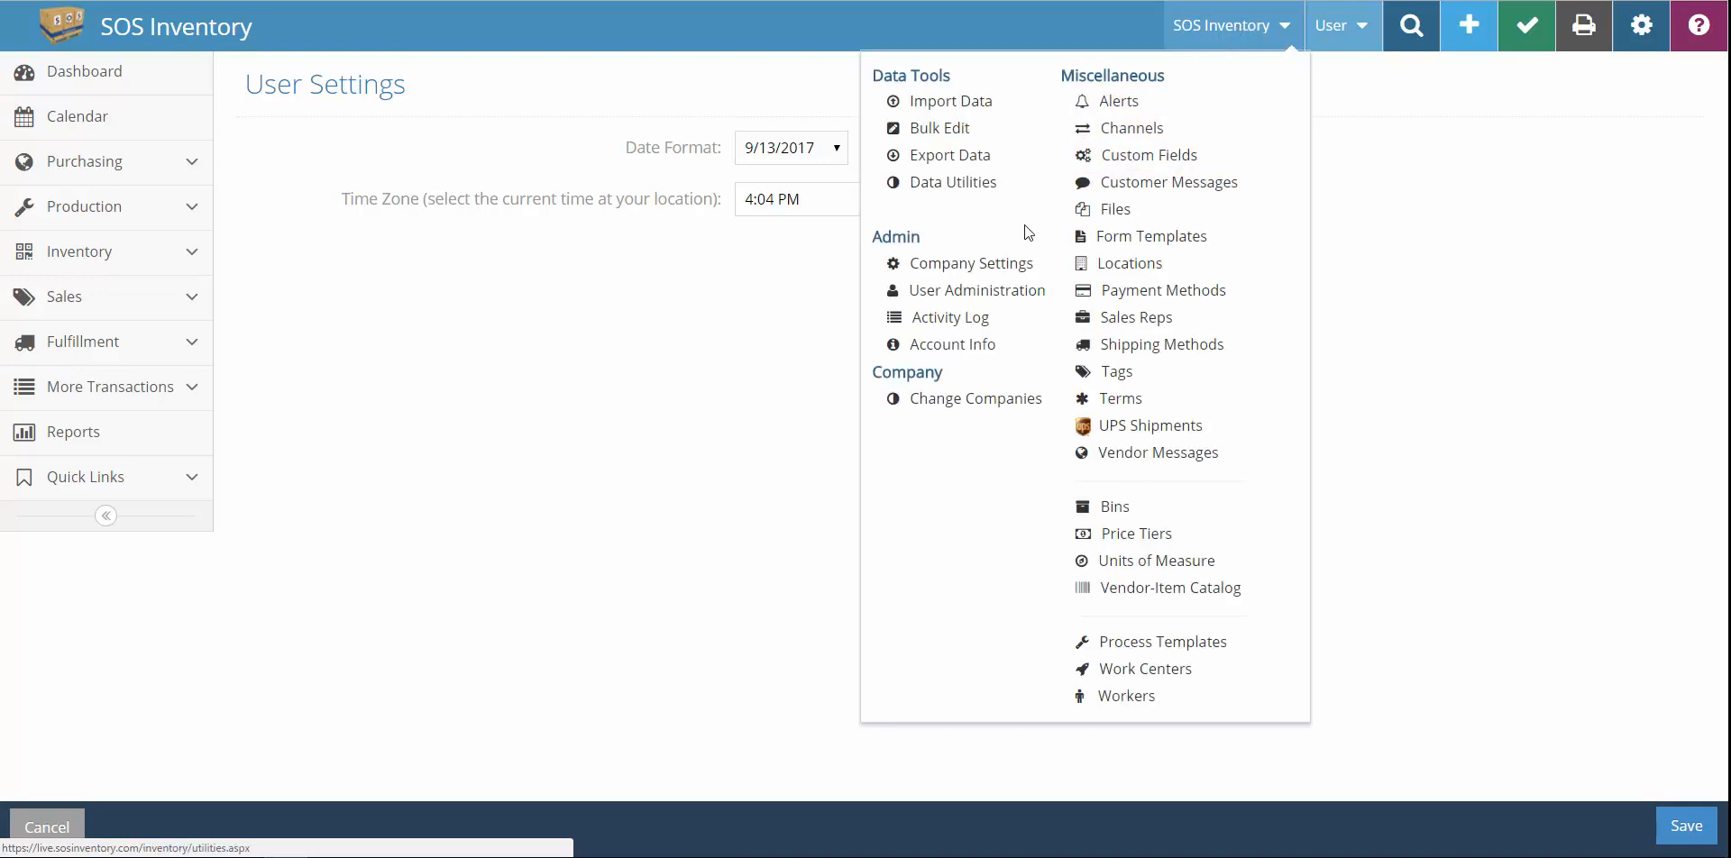
click(986, 265)
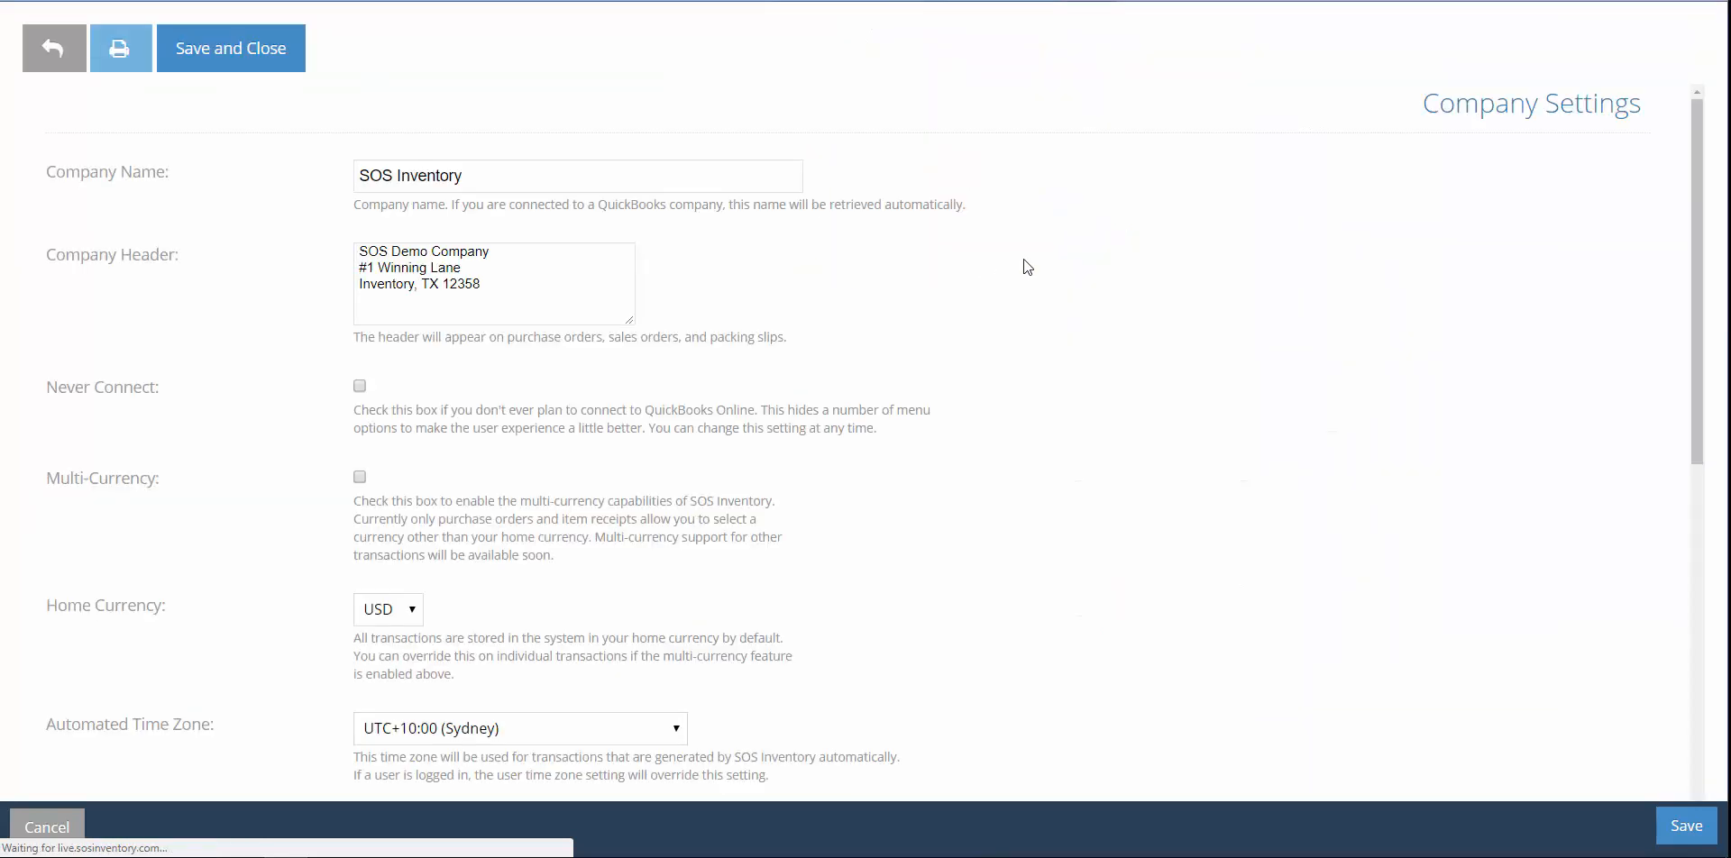
click(357, 180)
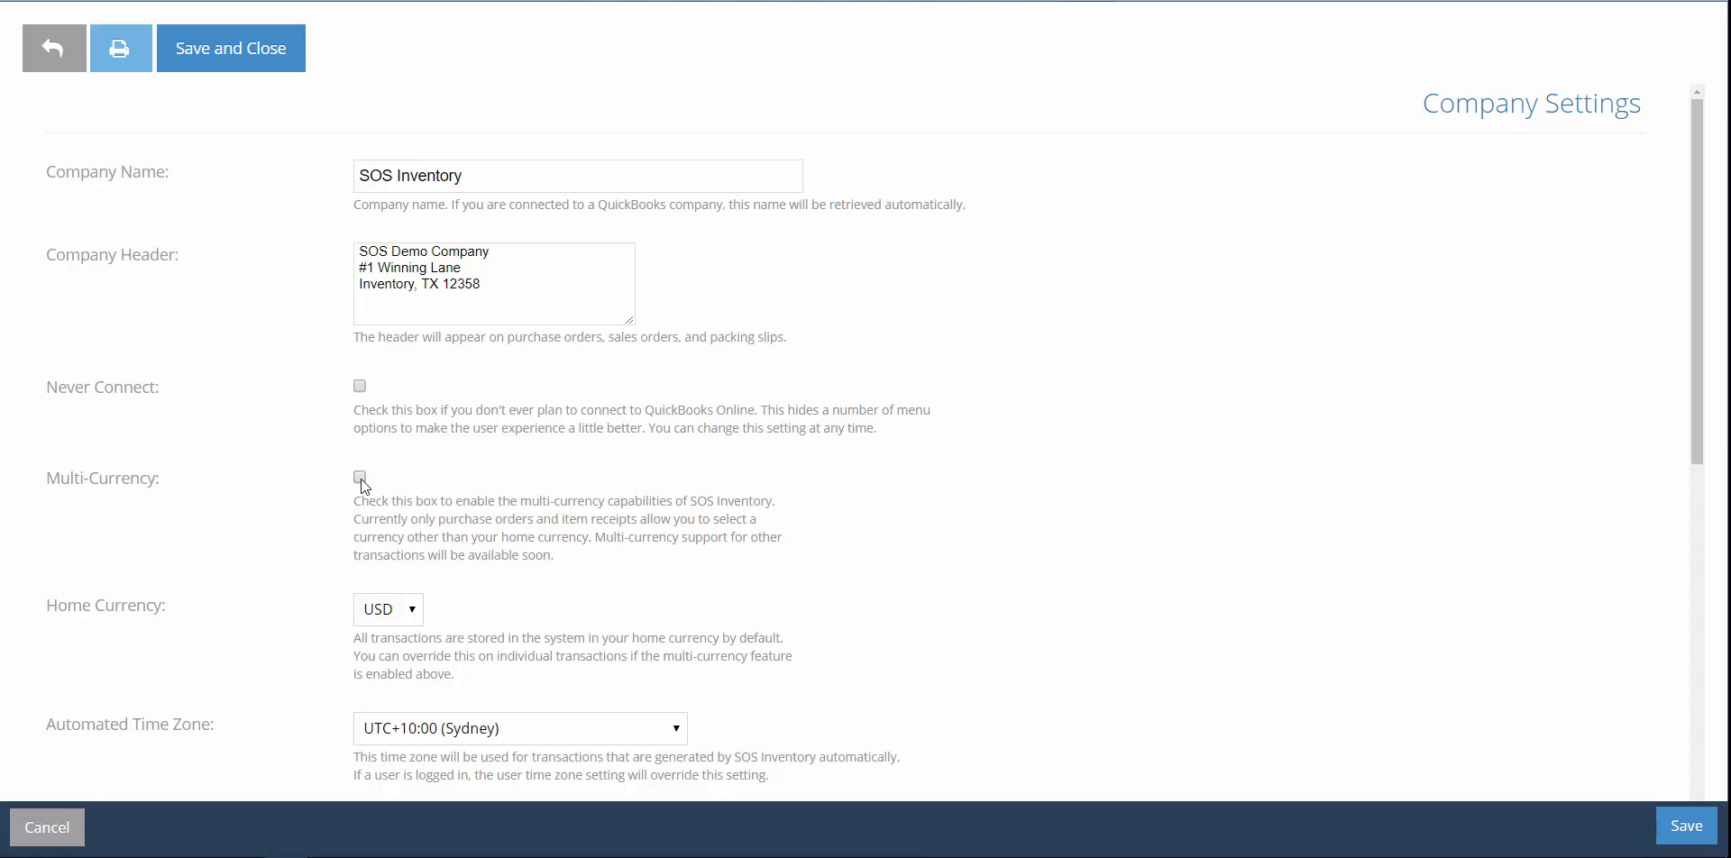
scroll(364, 485, down, 2)
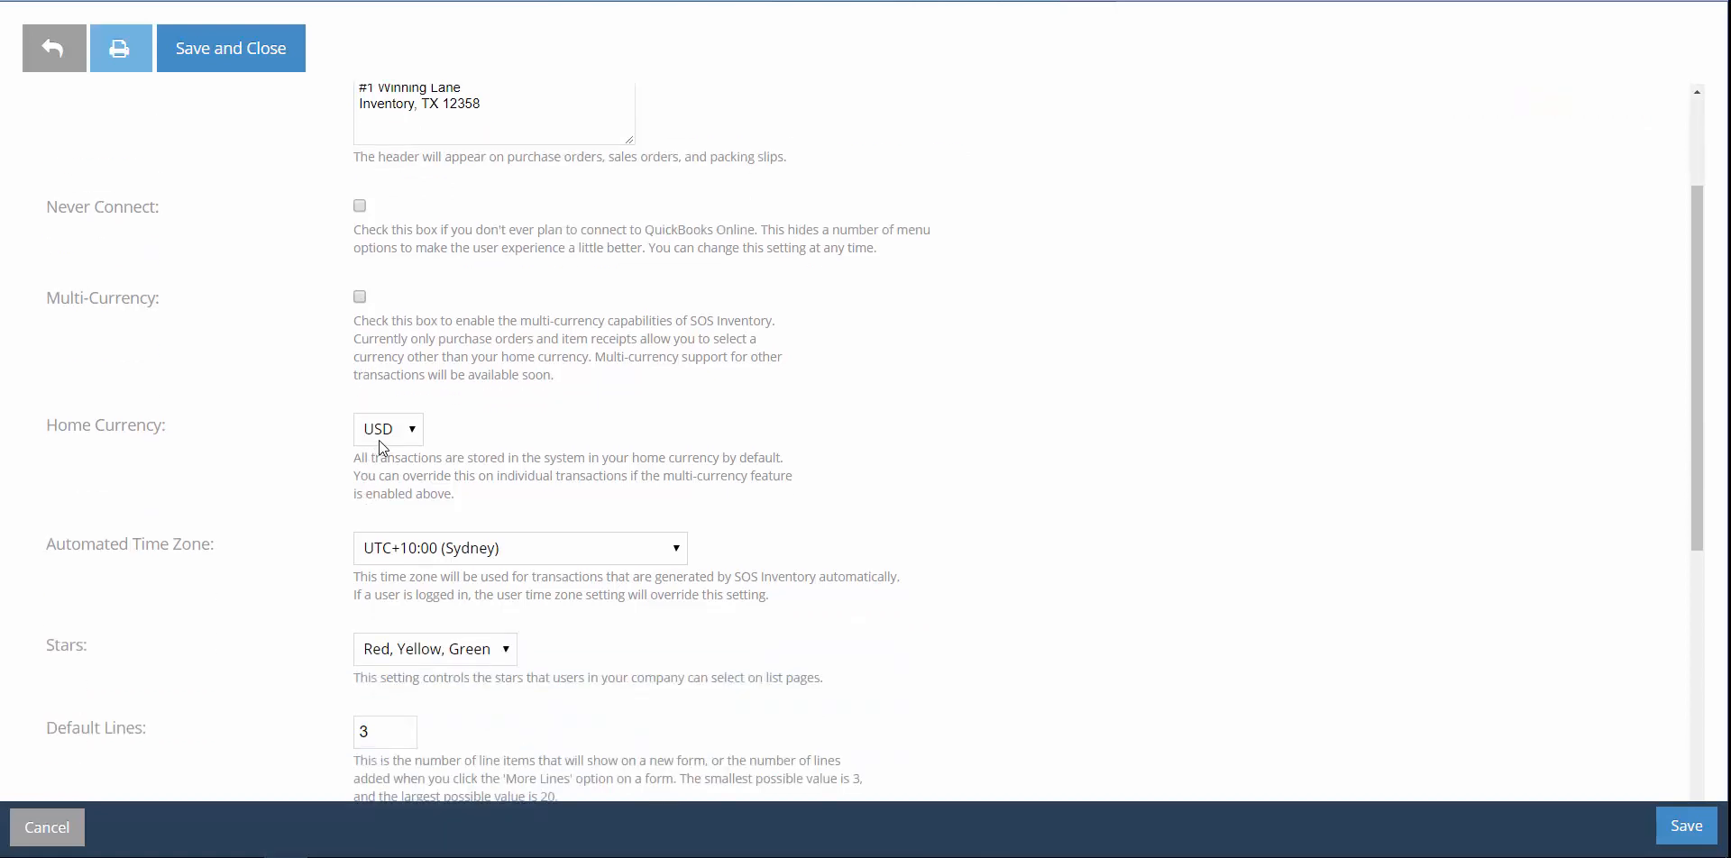
scroll(334, 464, down, 3)
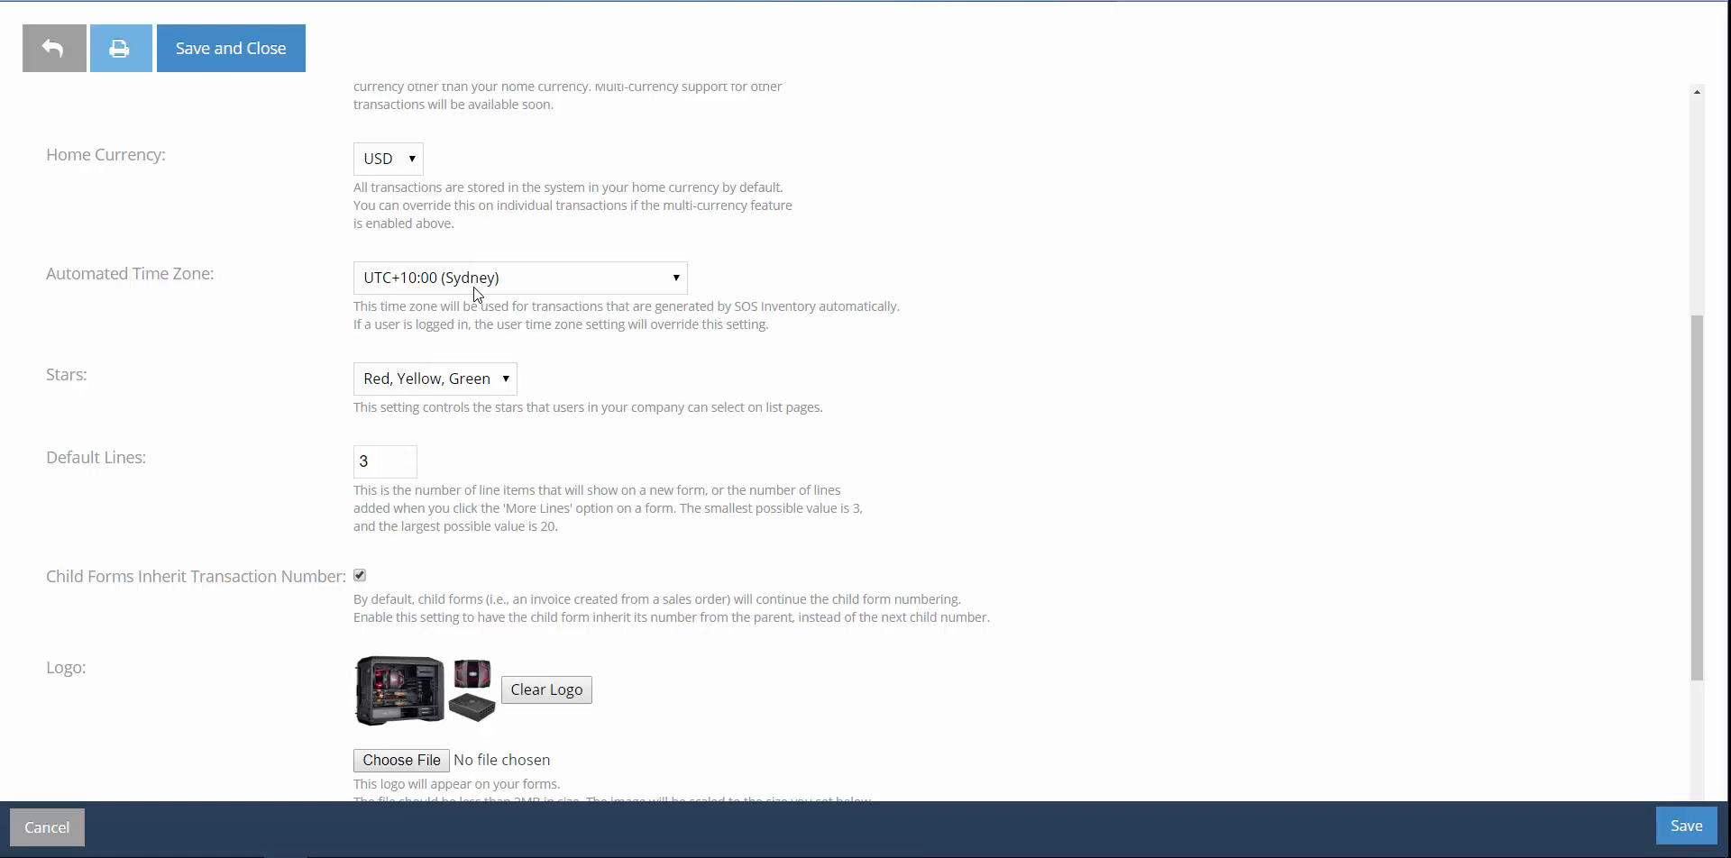
scroll(474, 287, down, 3)
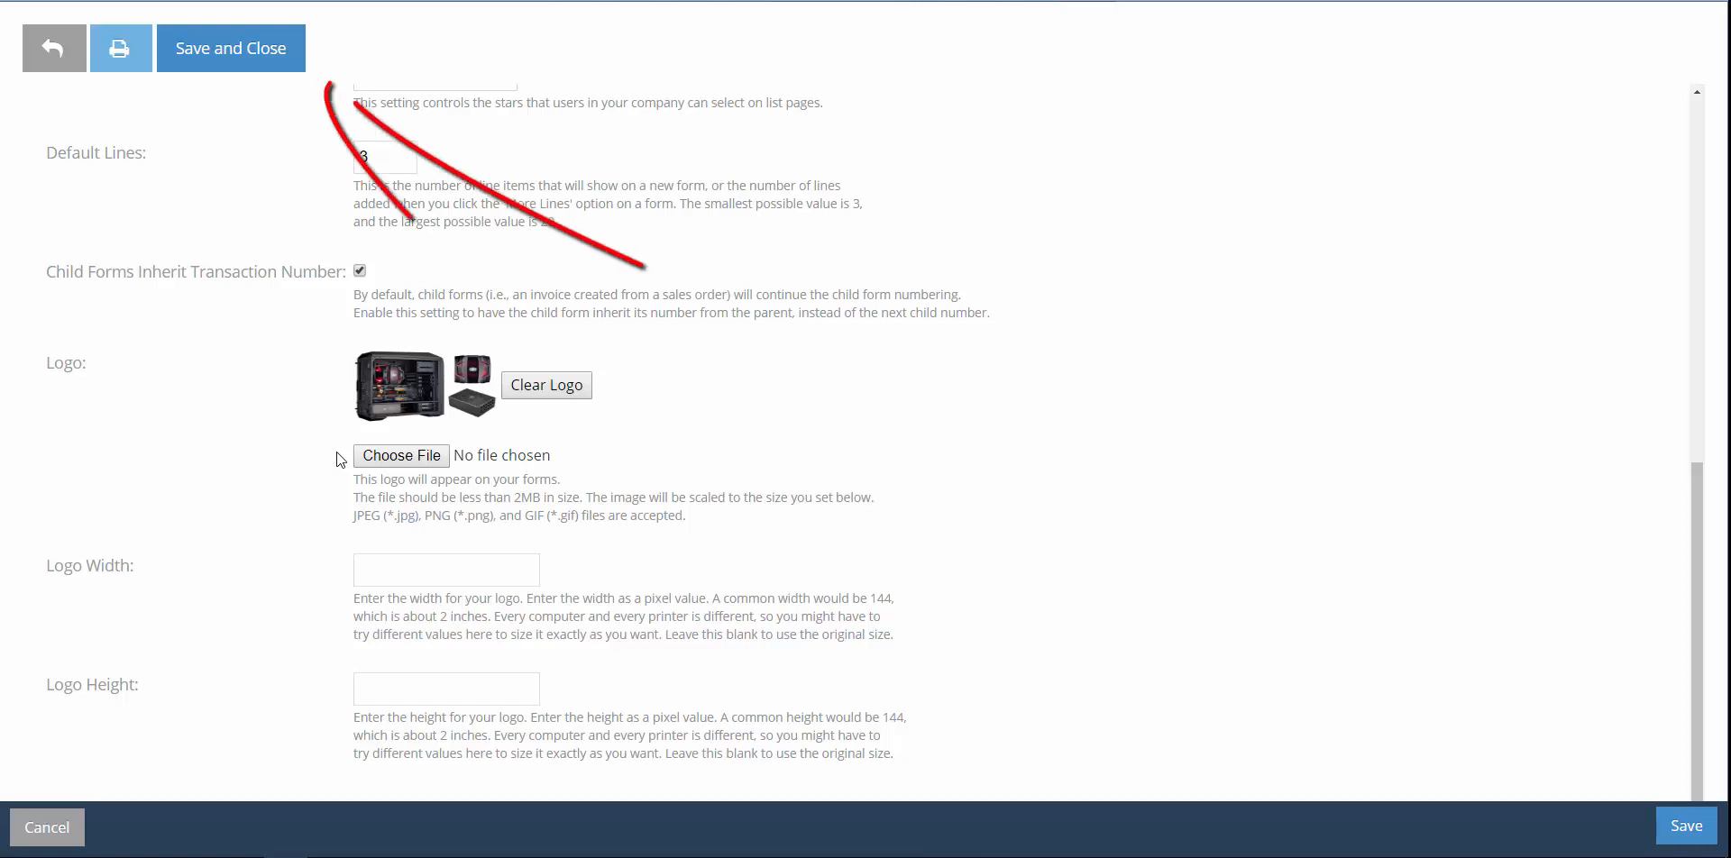
click(377, 705)
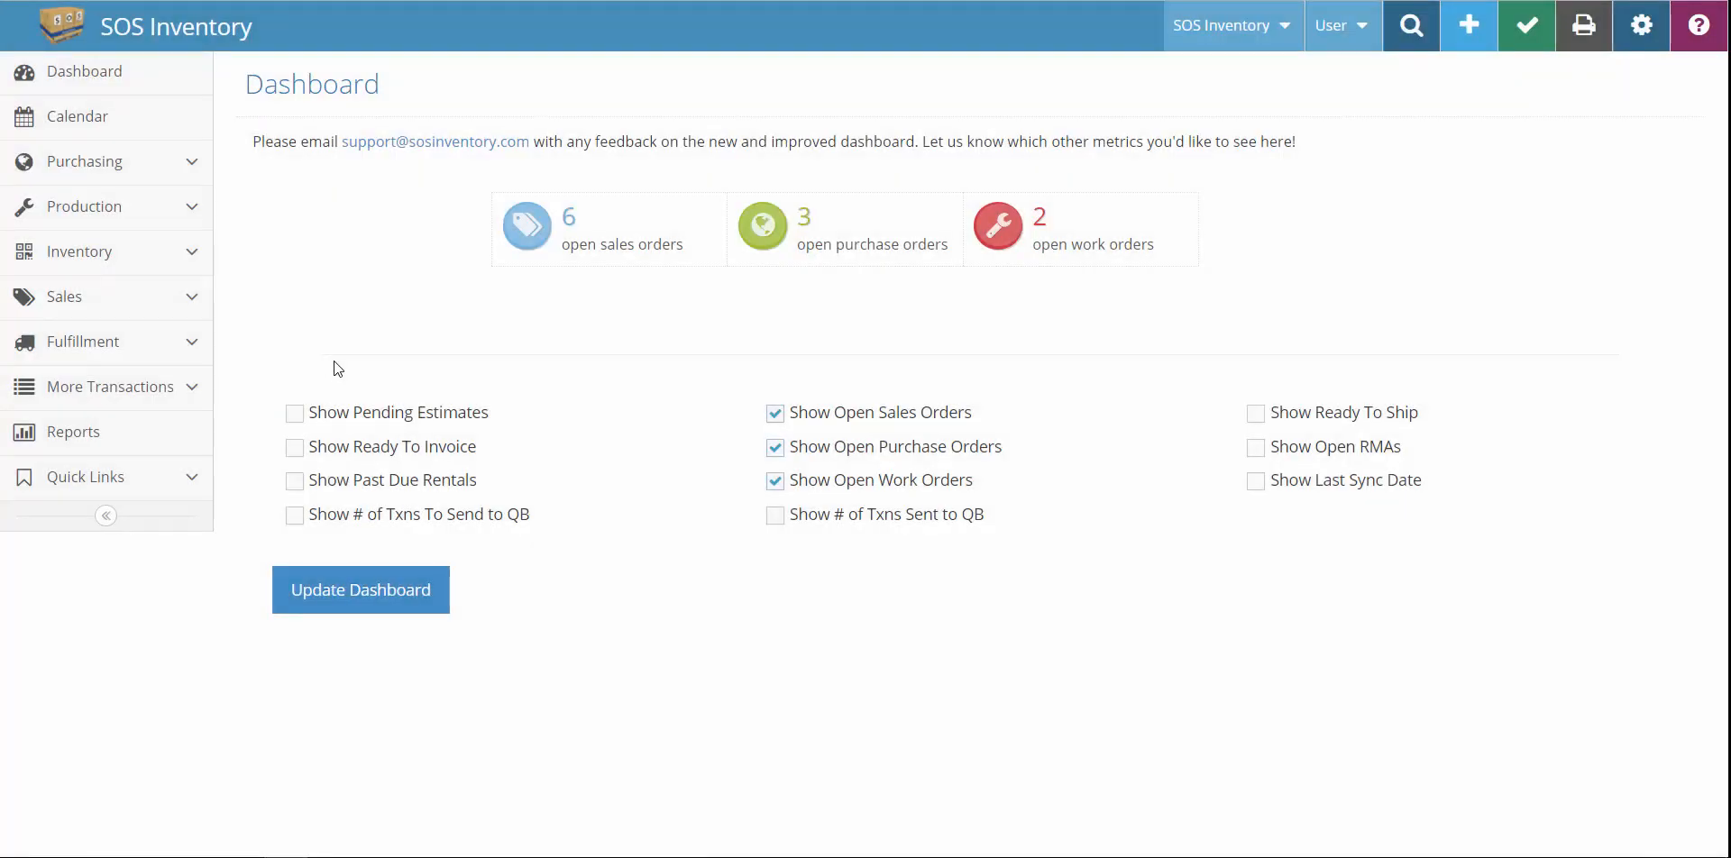
- Open the purchasing settings and review the PO, item receipt and RTV numbering and prefixes, plus the default CC for POs
click(1629, 29)
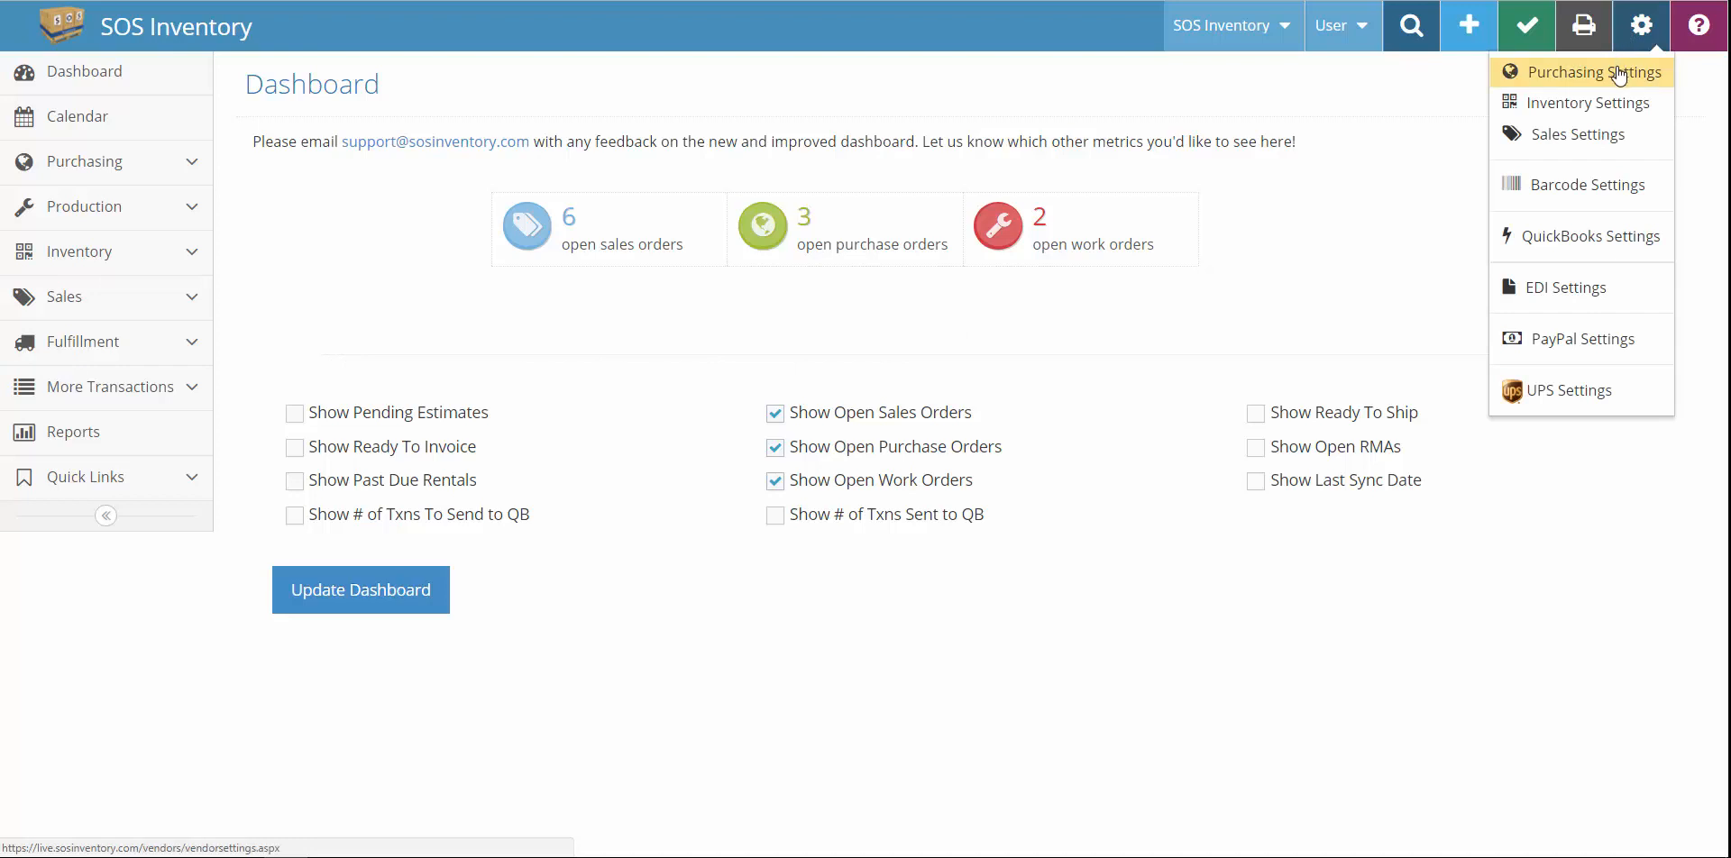
click(1617, 74)
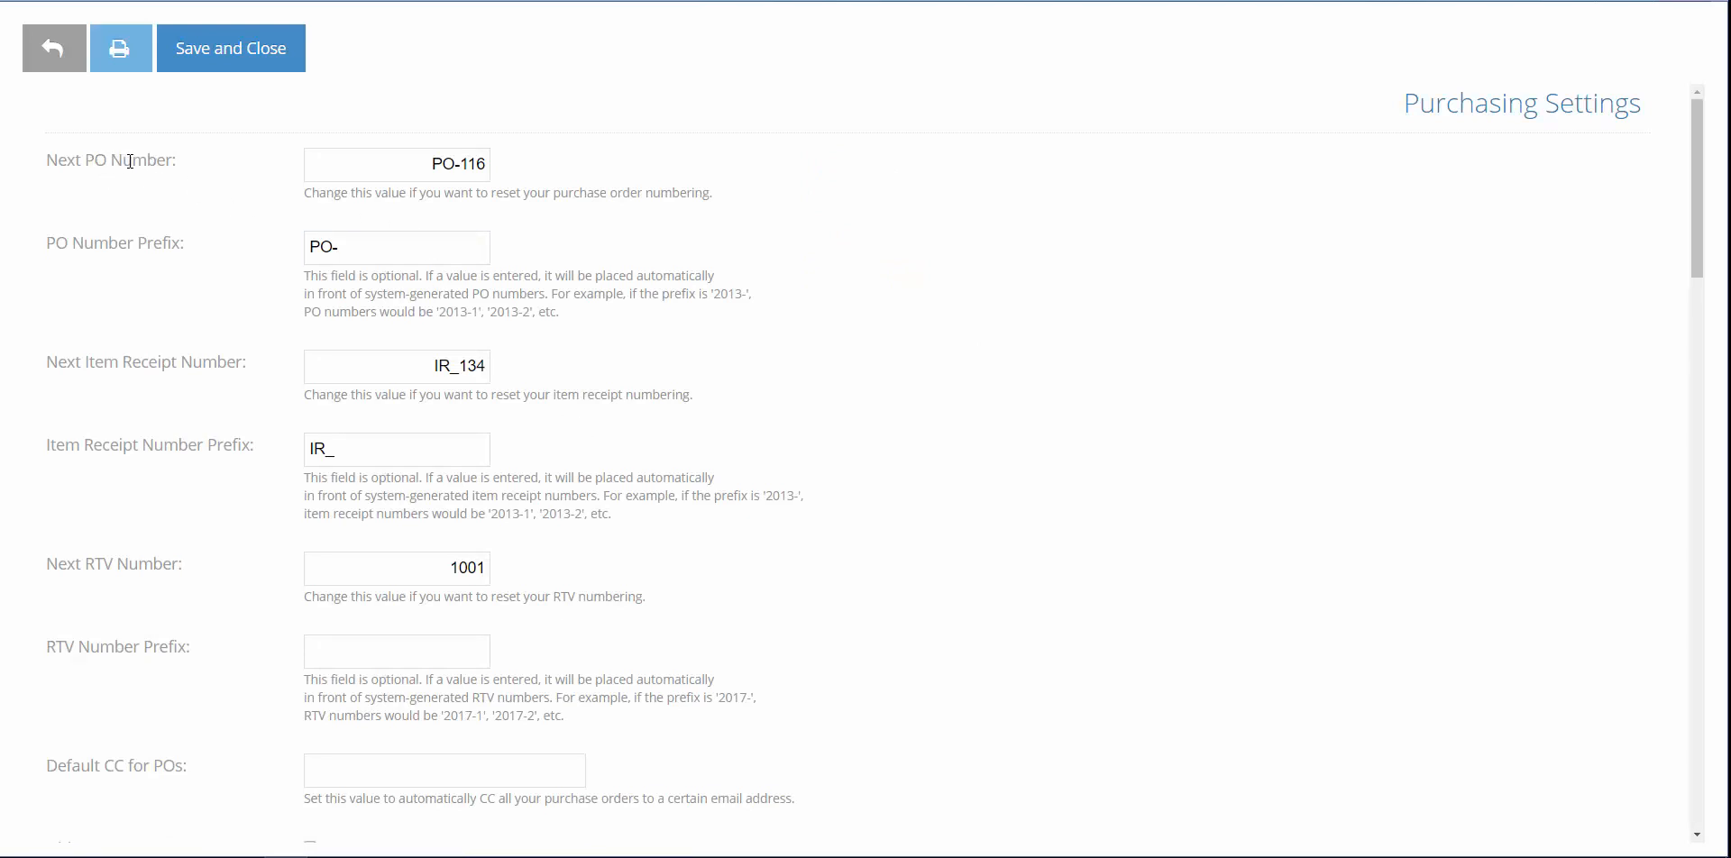
click(471, 165)
click(398, 251)
scroll(267, 316, down, 2)
scroll(267, 318, down, 2)
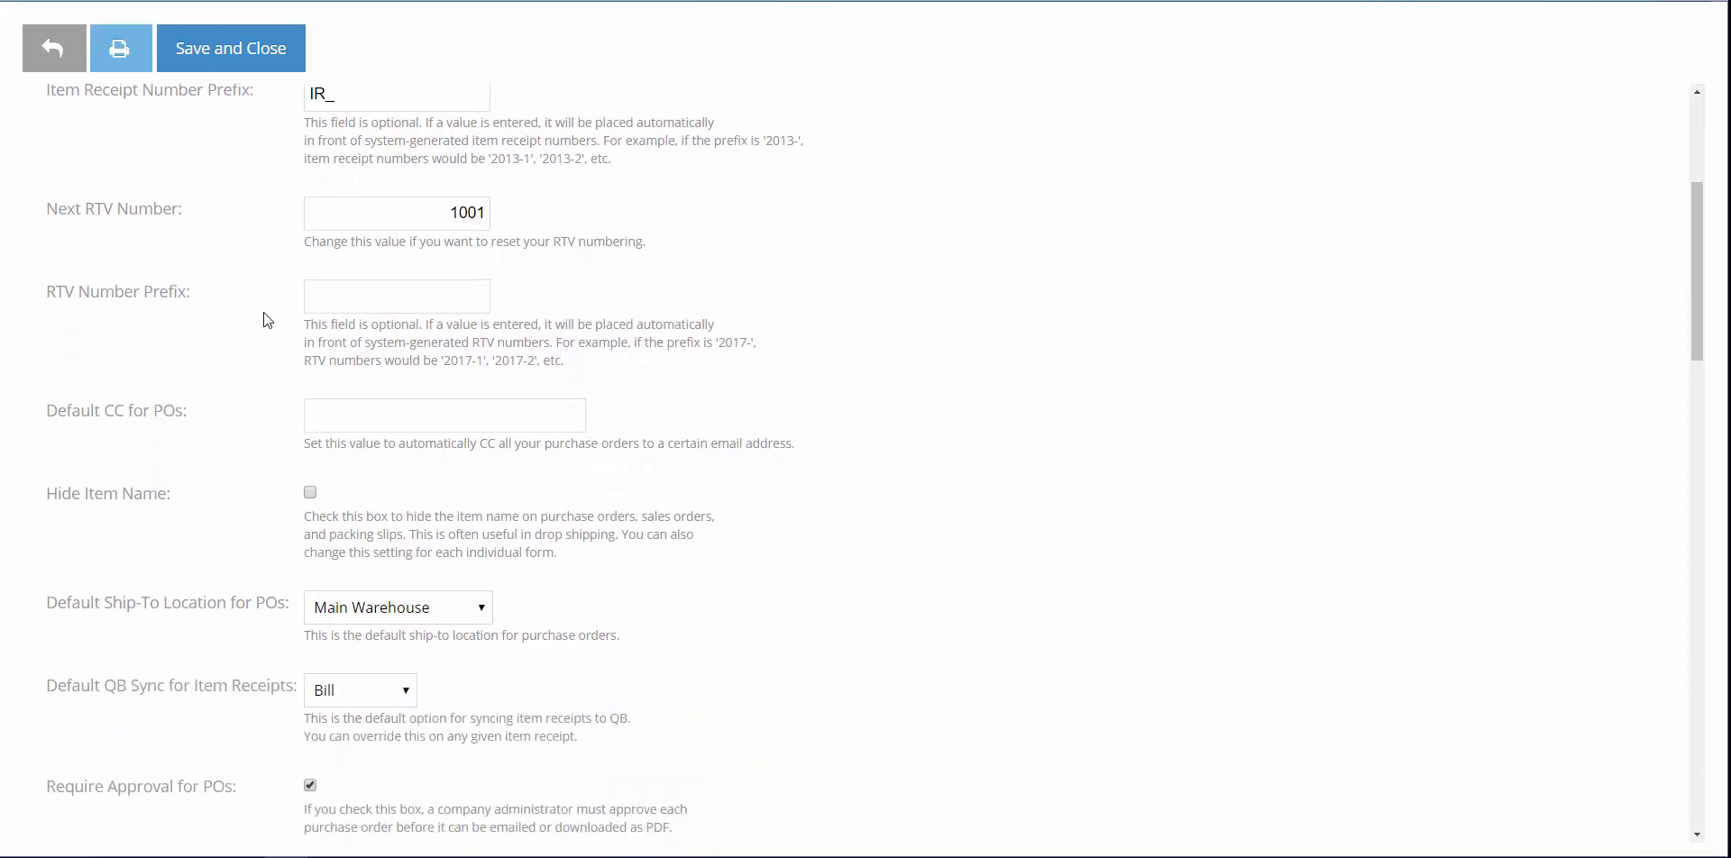
scroll(268, 320, down, 1)
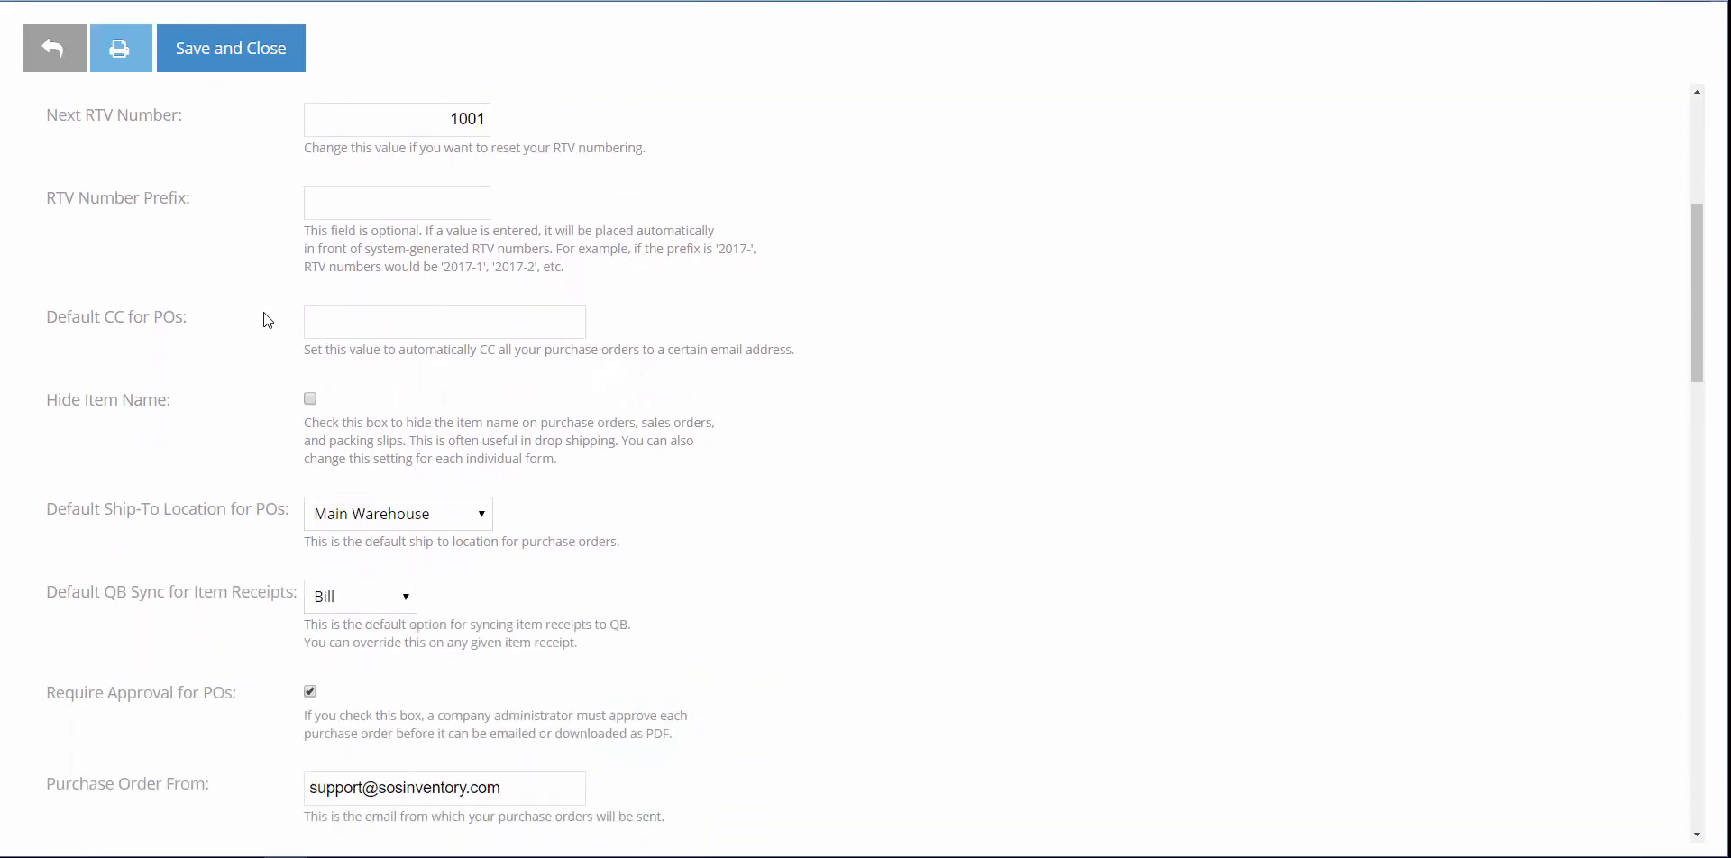
click(343, 316)
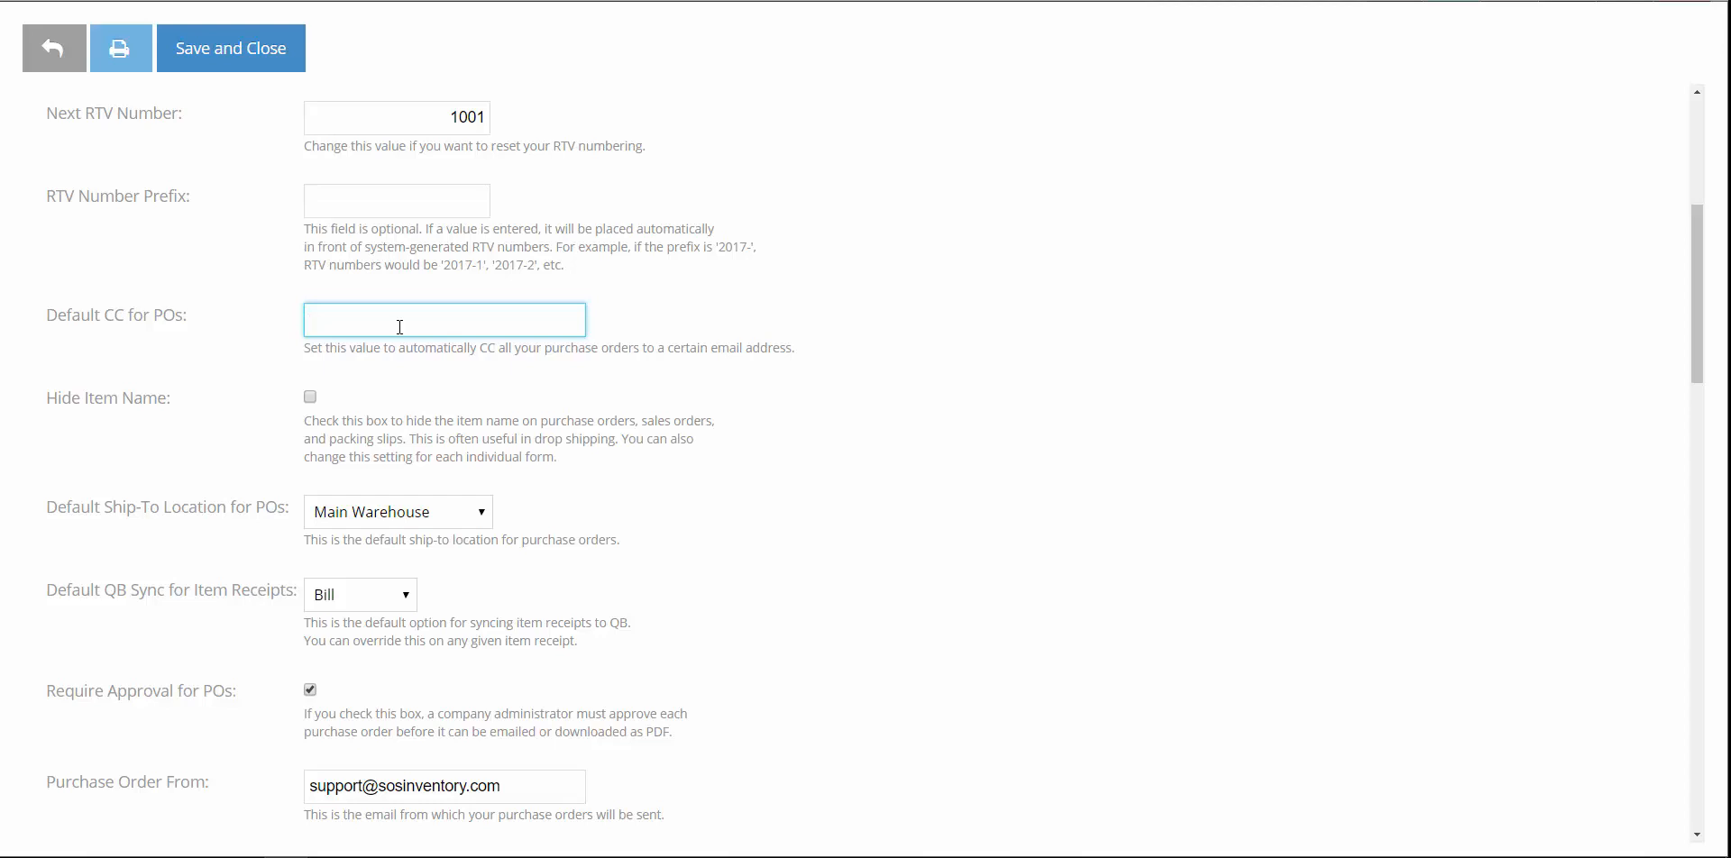
- Review the remaining purchasing settings, from item name hiding through drop ship PO automation, and return to the dashboard without saving
scroll(399, 327, down, 3)
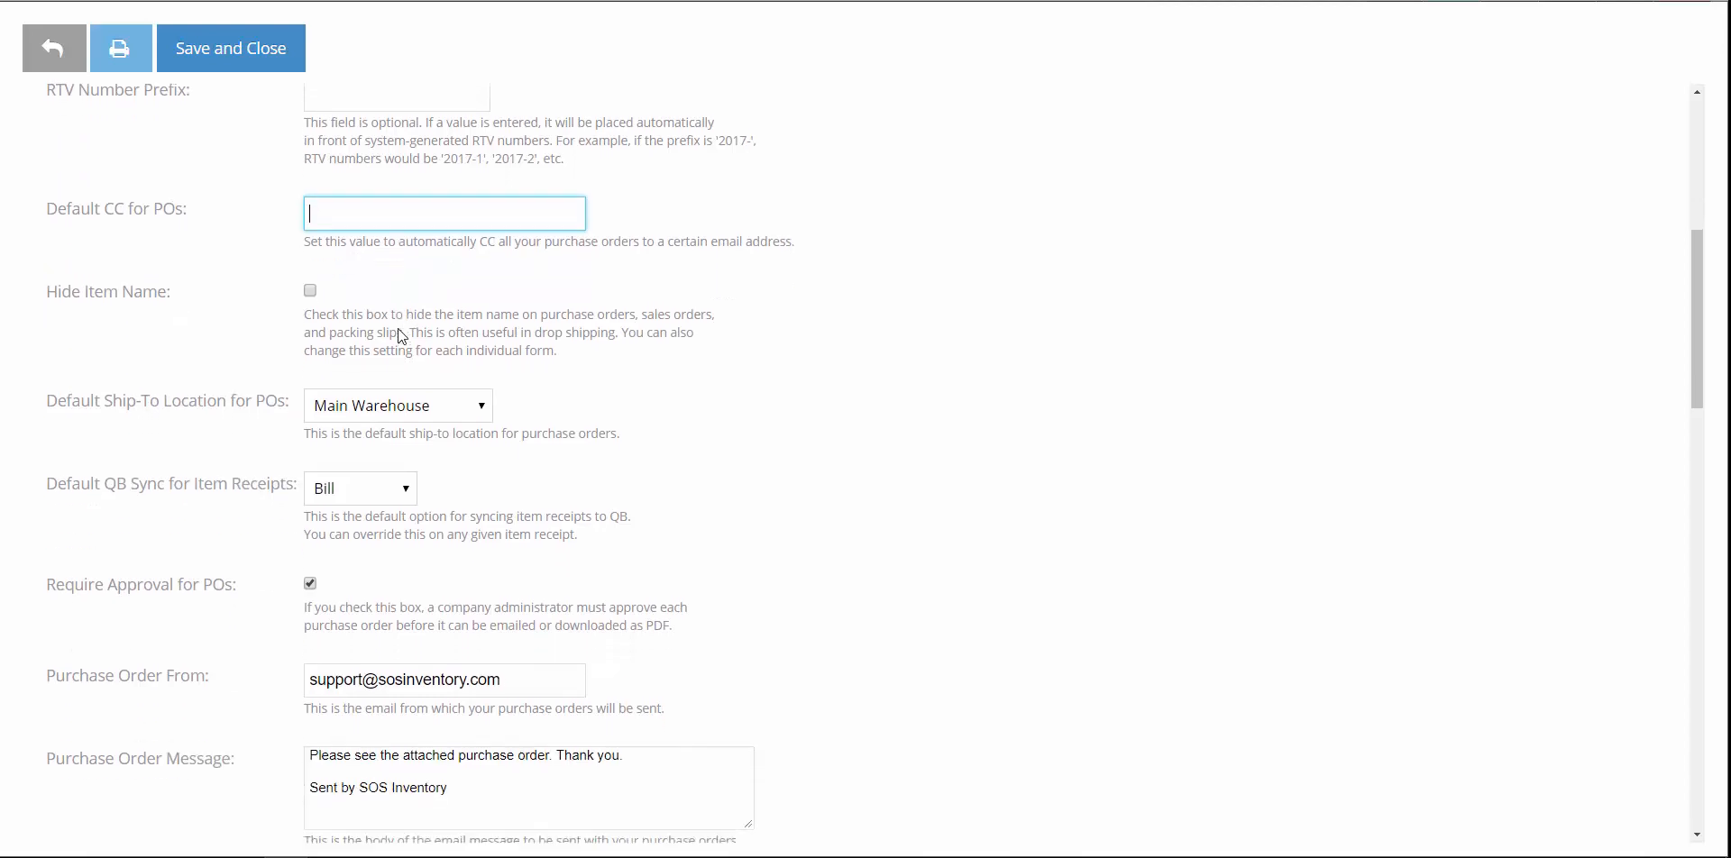
scroll(399, 341, down, 5)
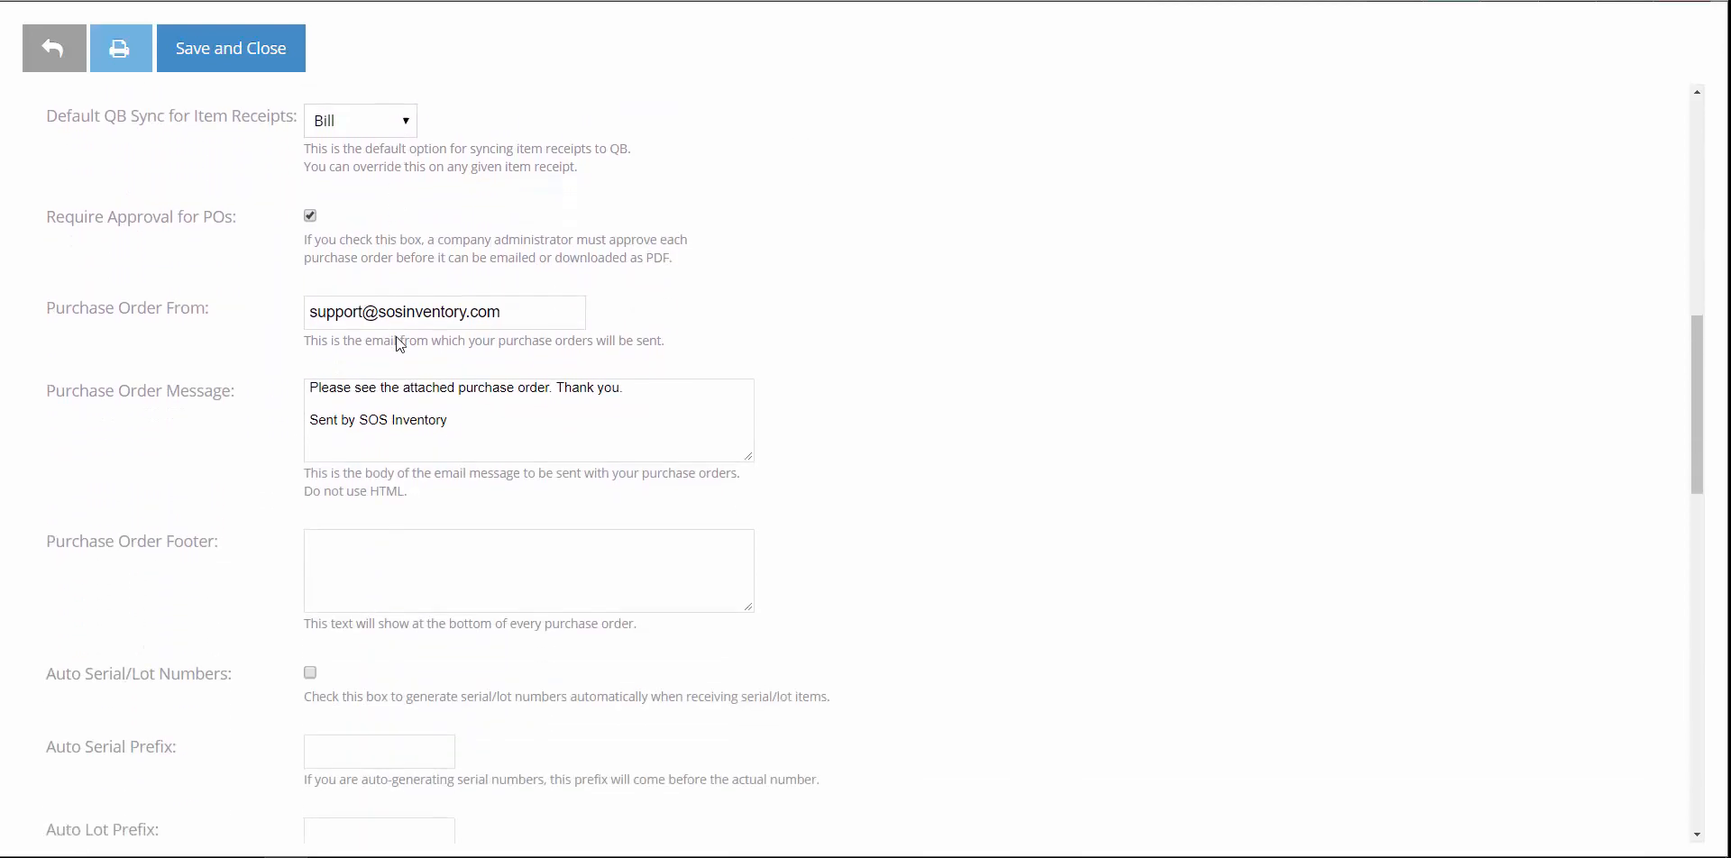
click(409, 328)
scroll(409, 328, down, 3)
click(410, 328)
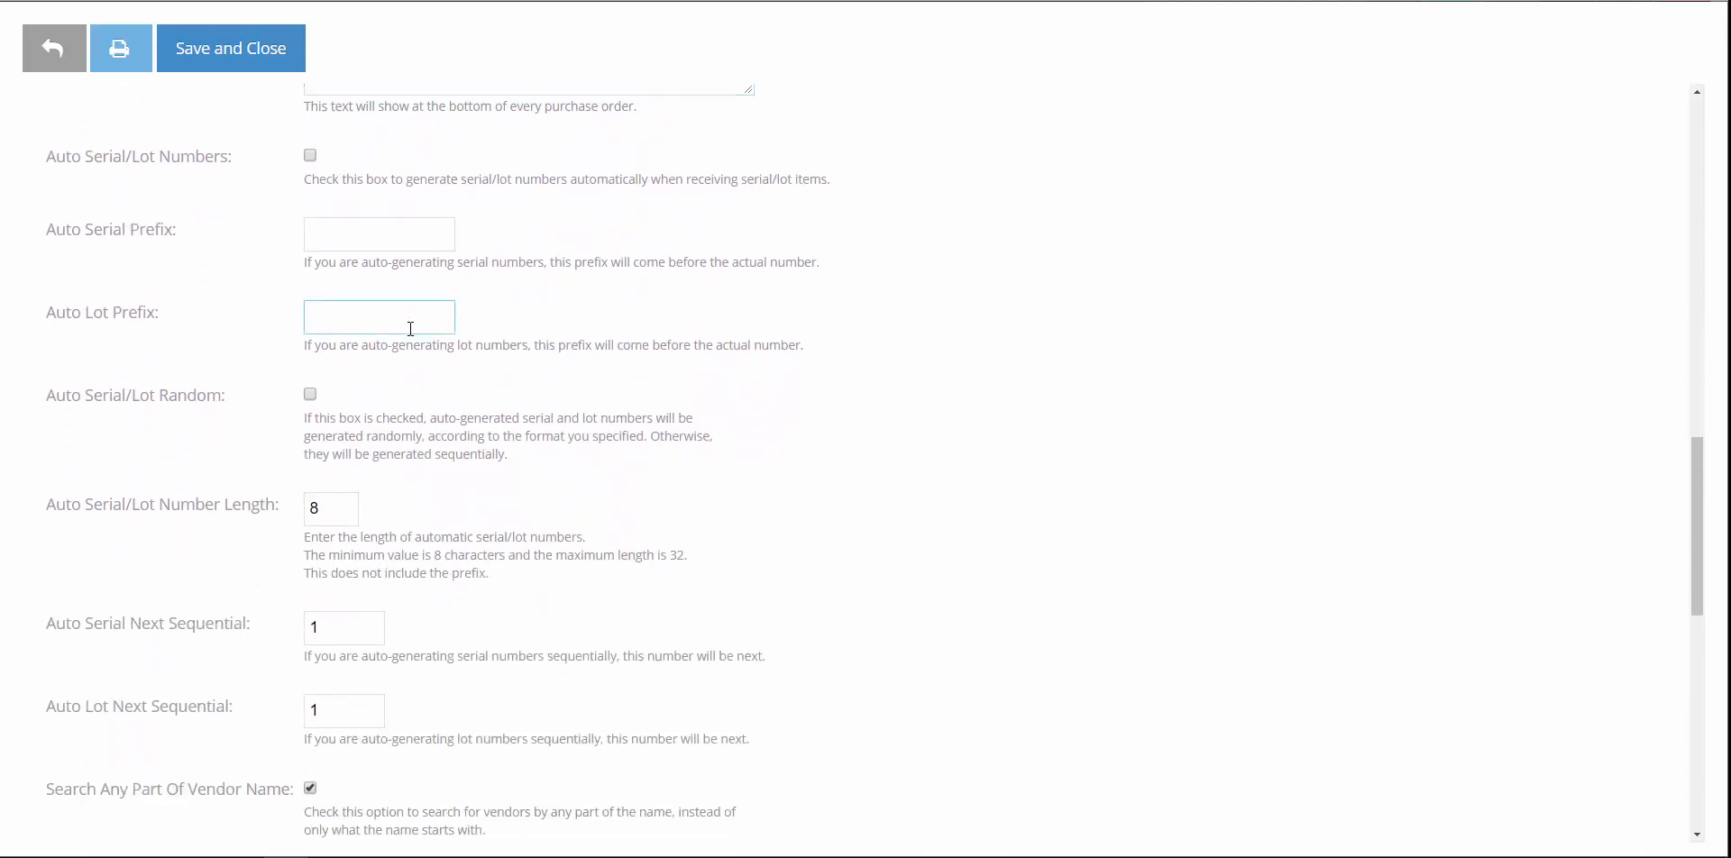
scroll(410, 329, down, 6)
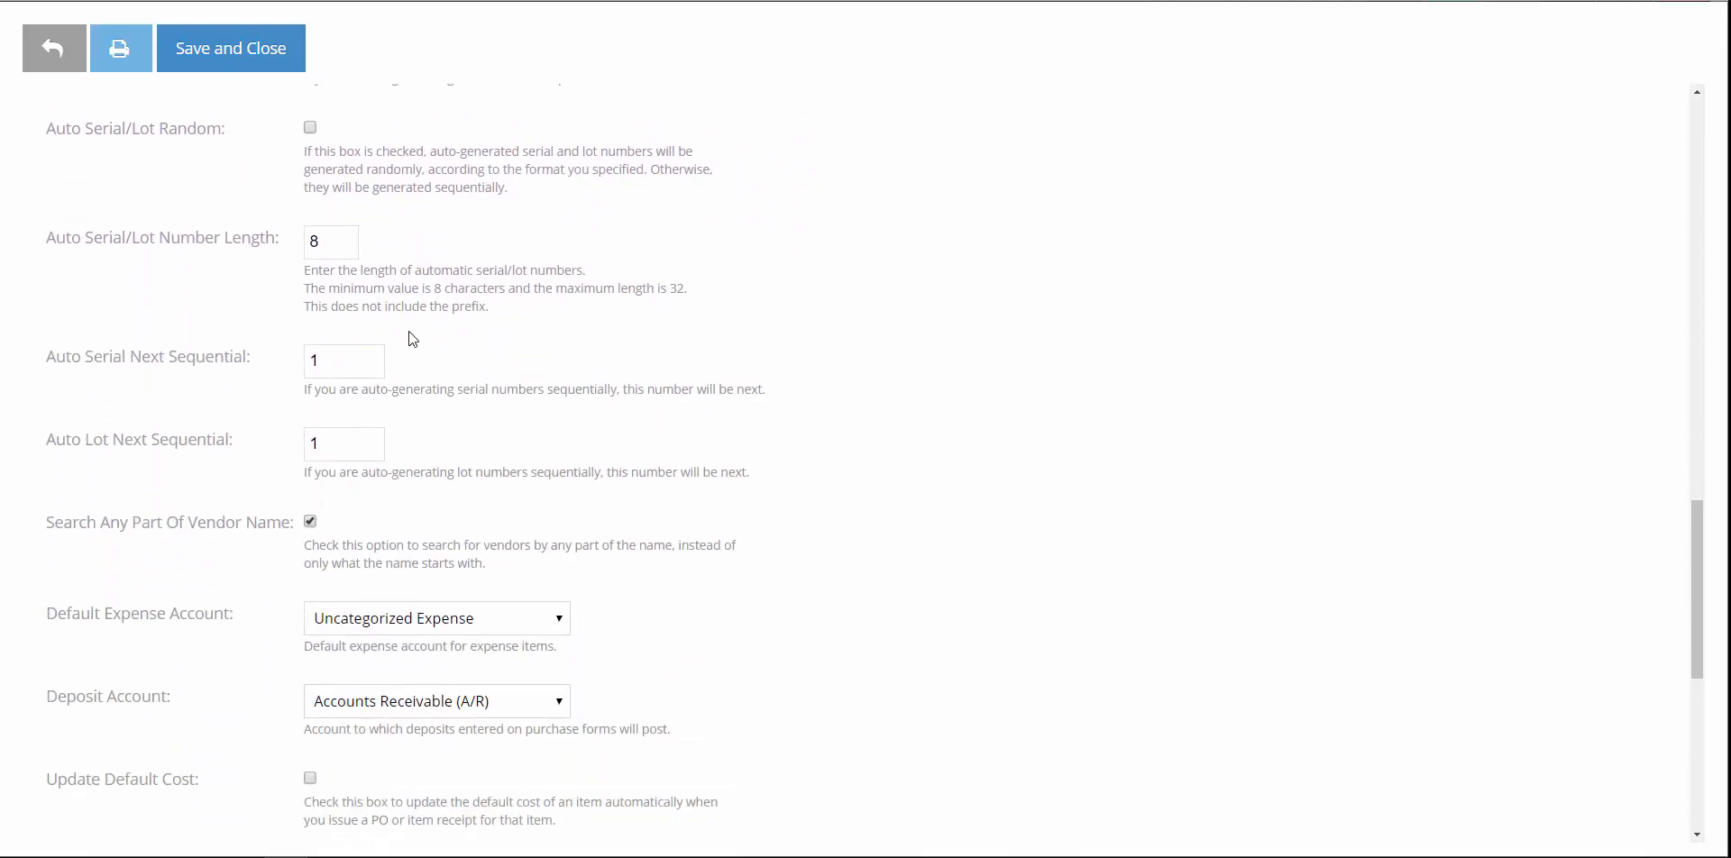
scroll(409, 332, down, 2)
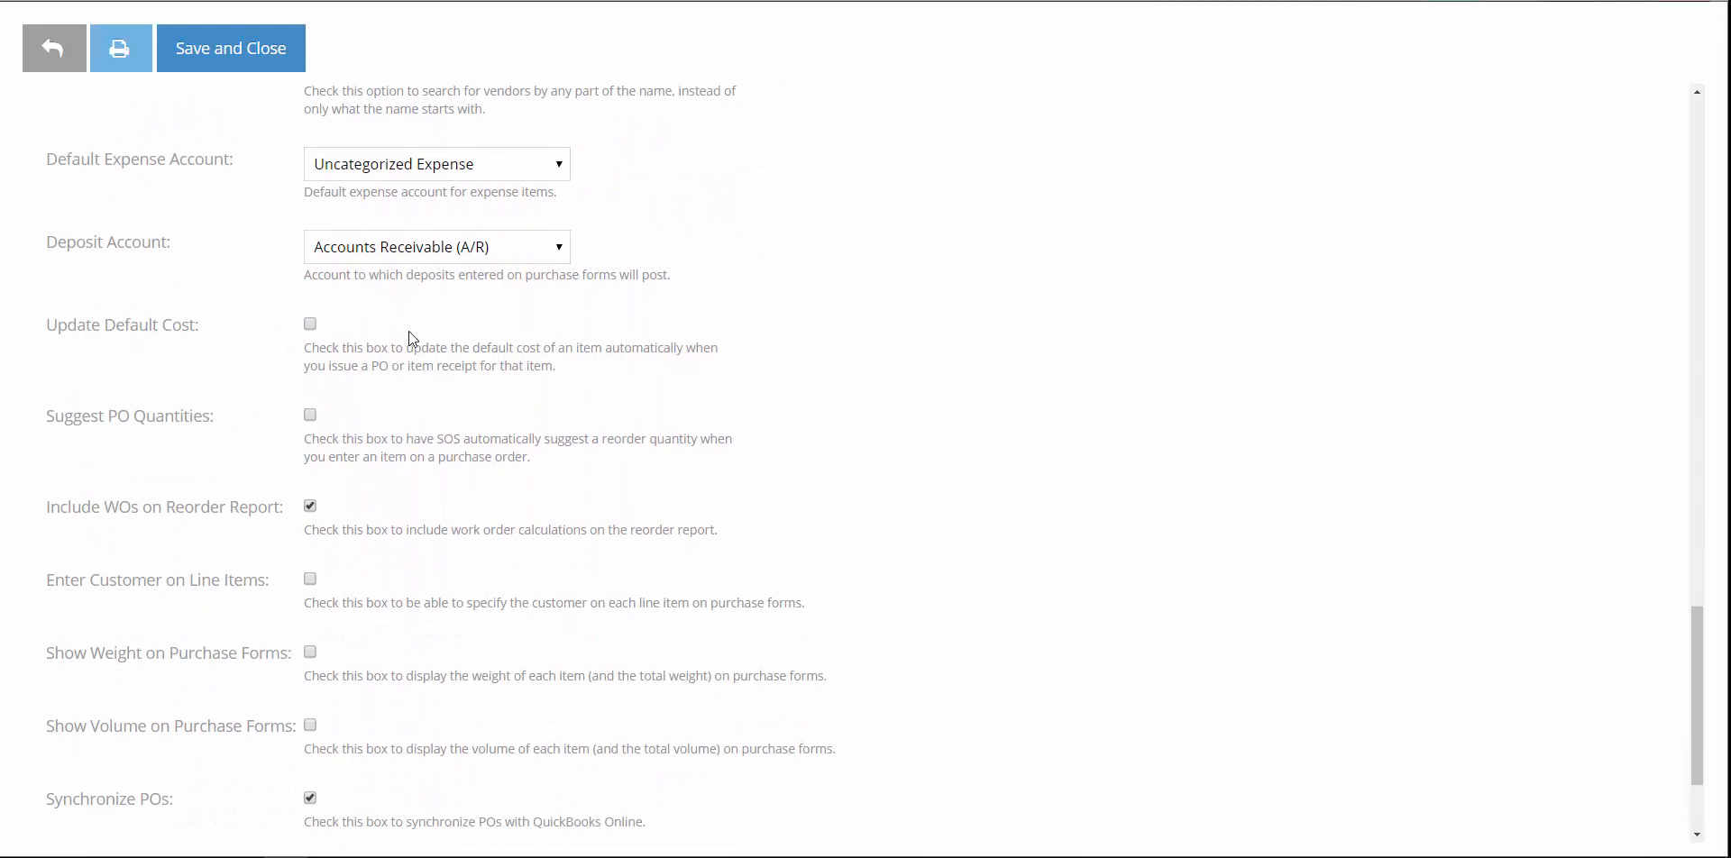
scroll(409, 332, down, 2)
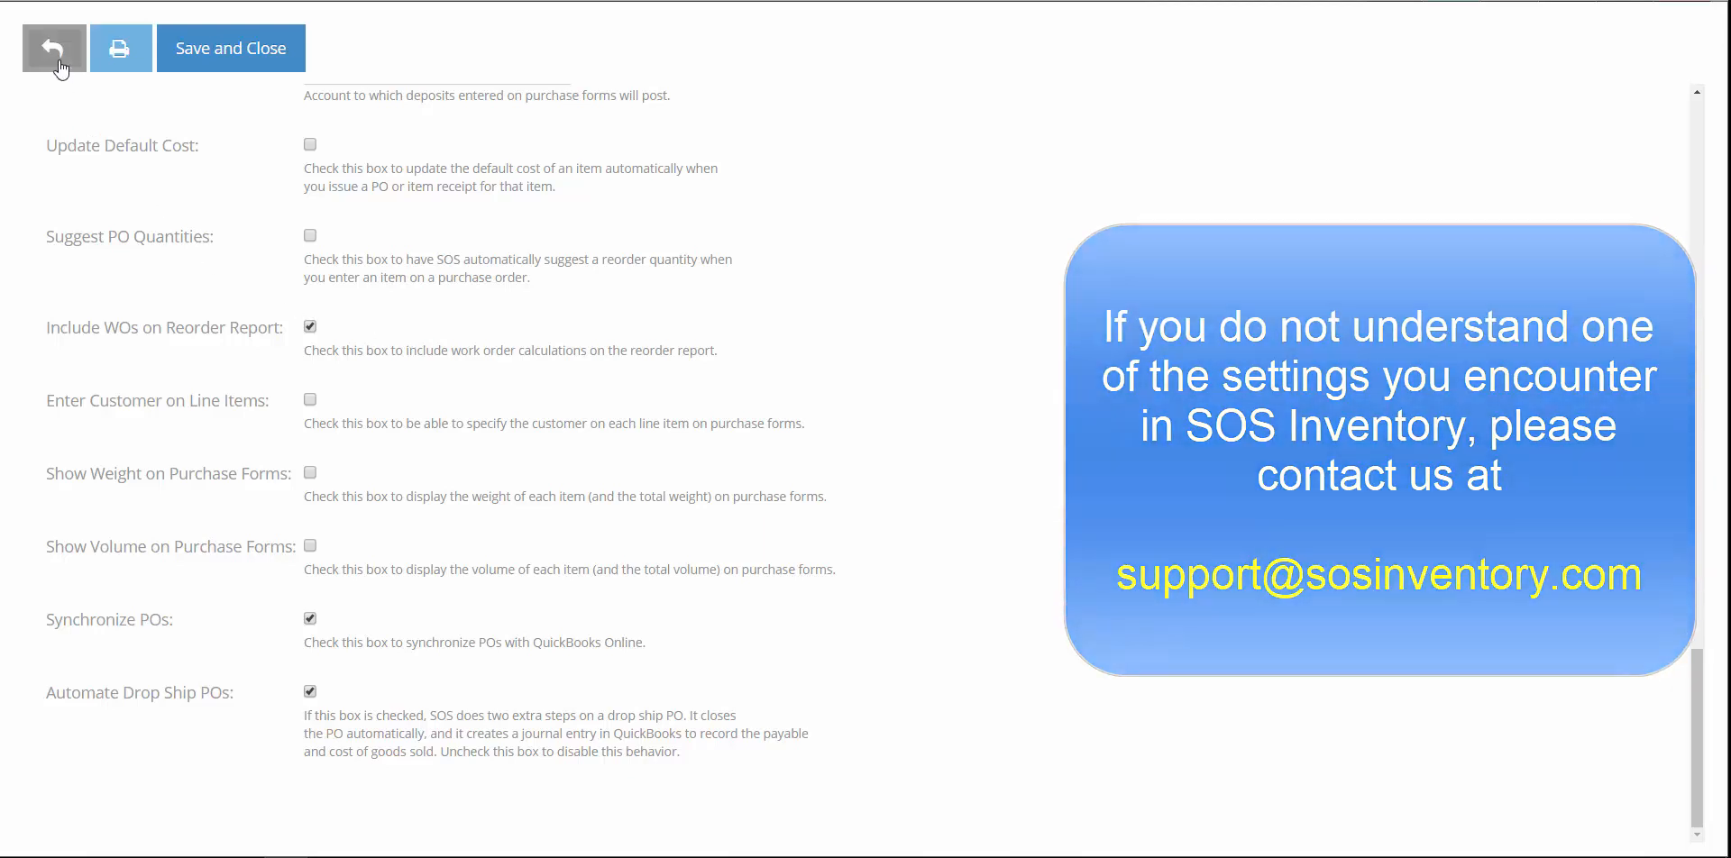
click(54, 46)
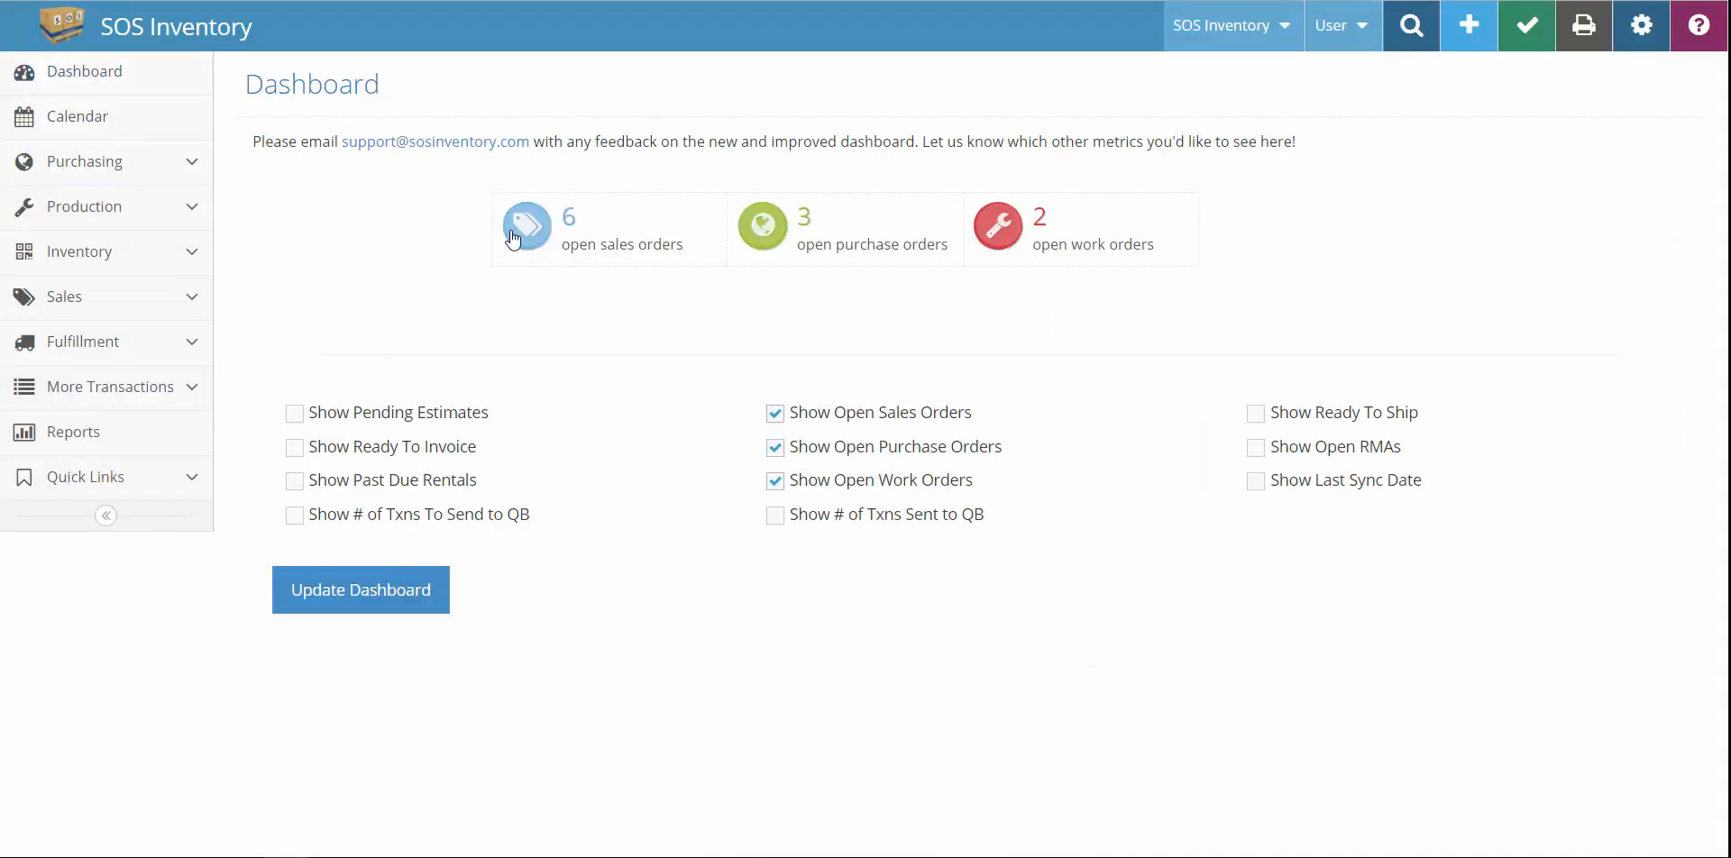
- Open the inventory settings and review them from the negative inventory option and default accounts through adjustment, transfer and work order fields
click(1639, 42)
click(1623, 105)
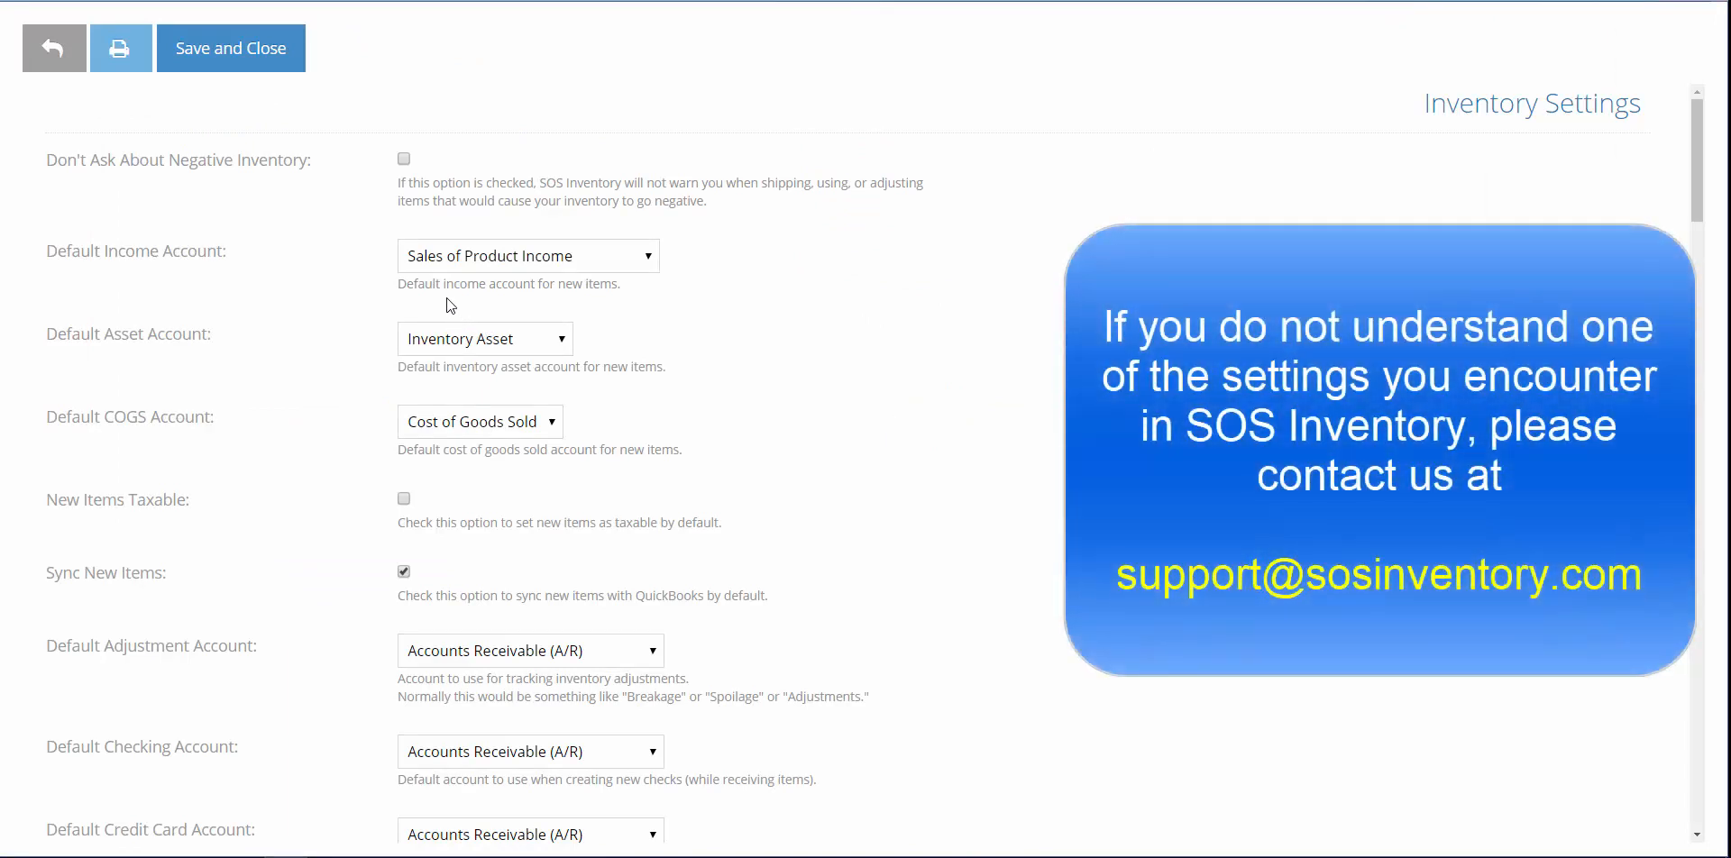
scroll(447, 298, down, 5)
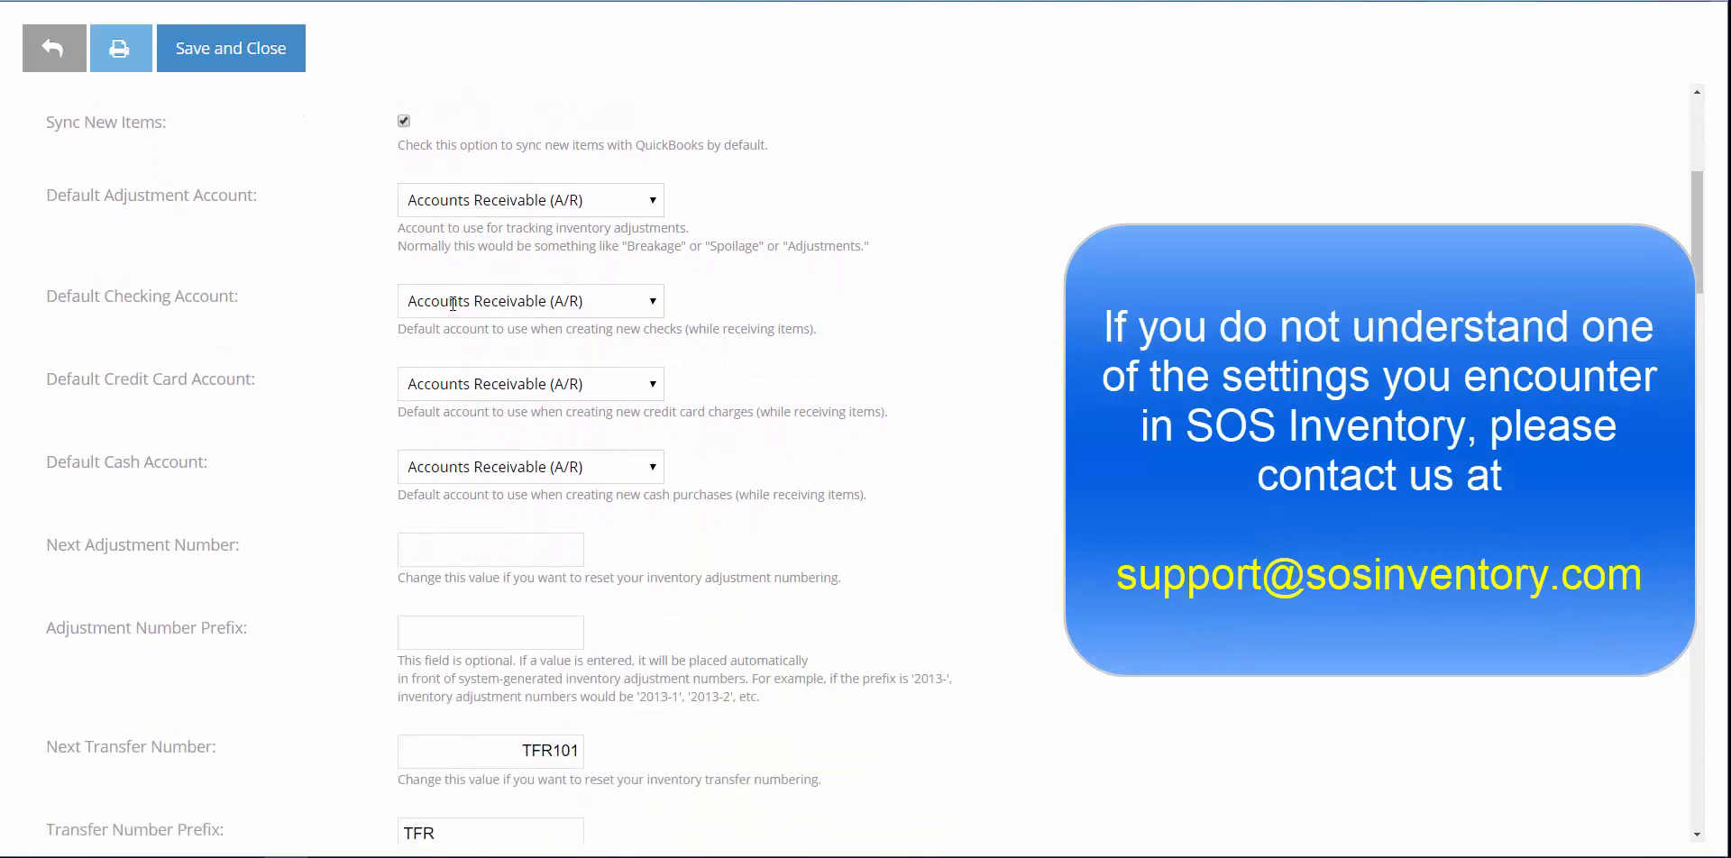
scroll(453, 304, down, 6)
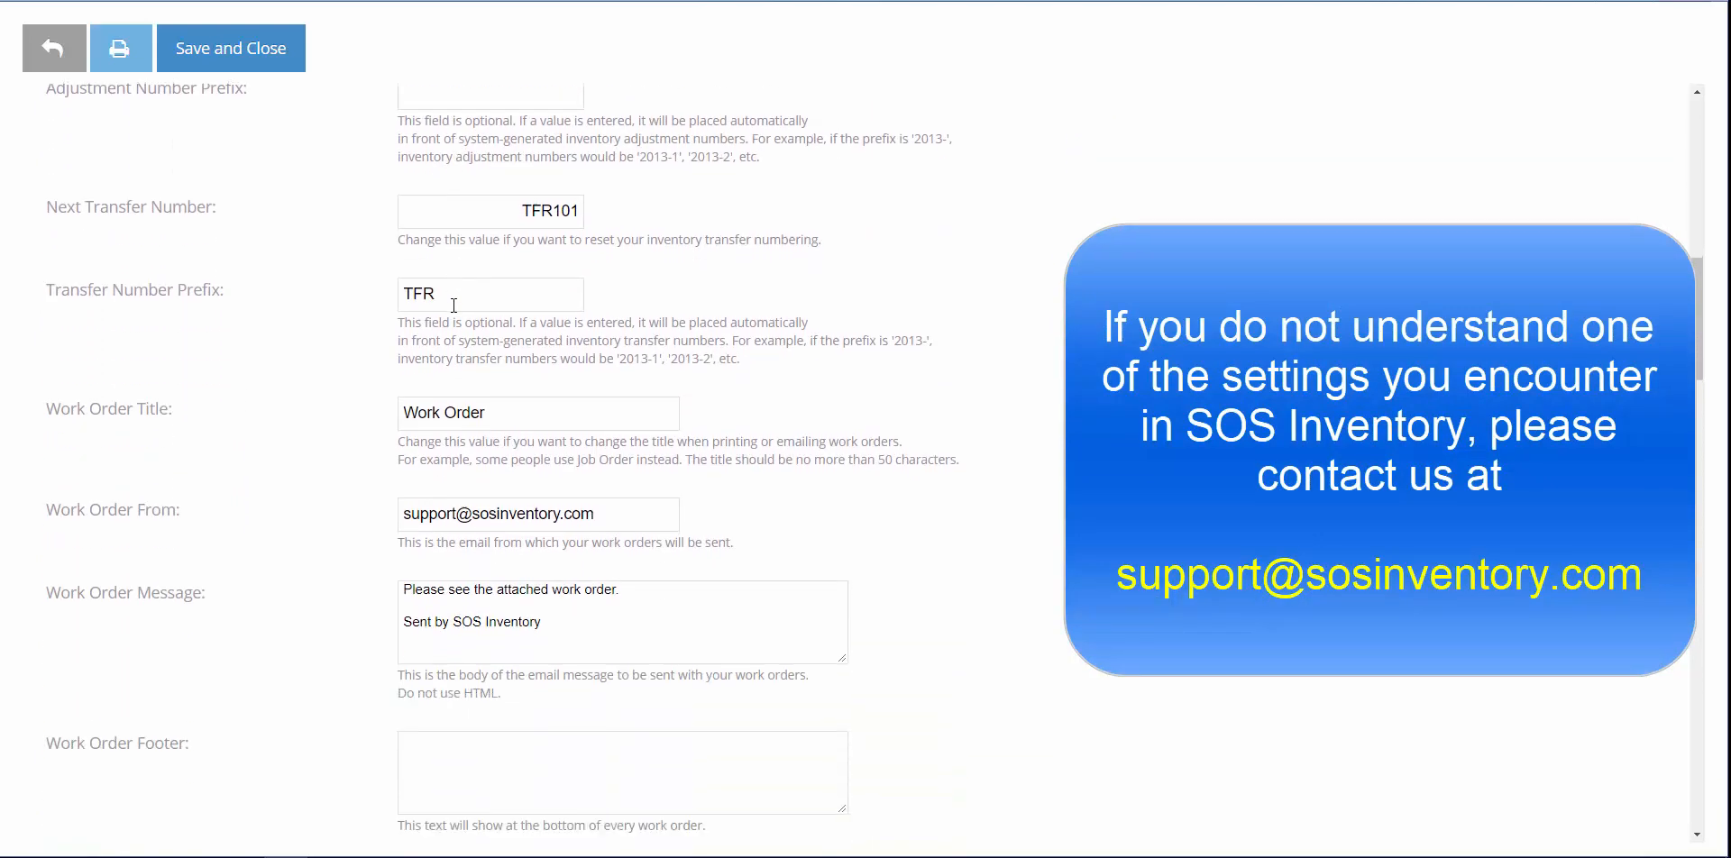
scroll(454, 305, down, 1)
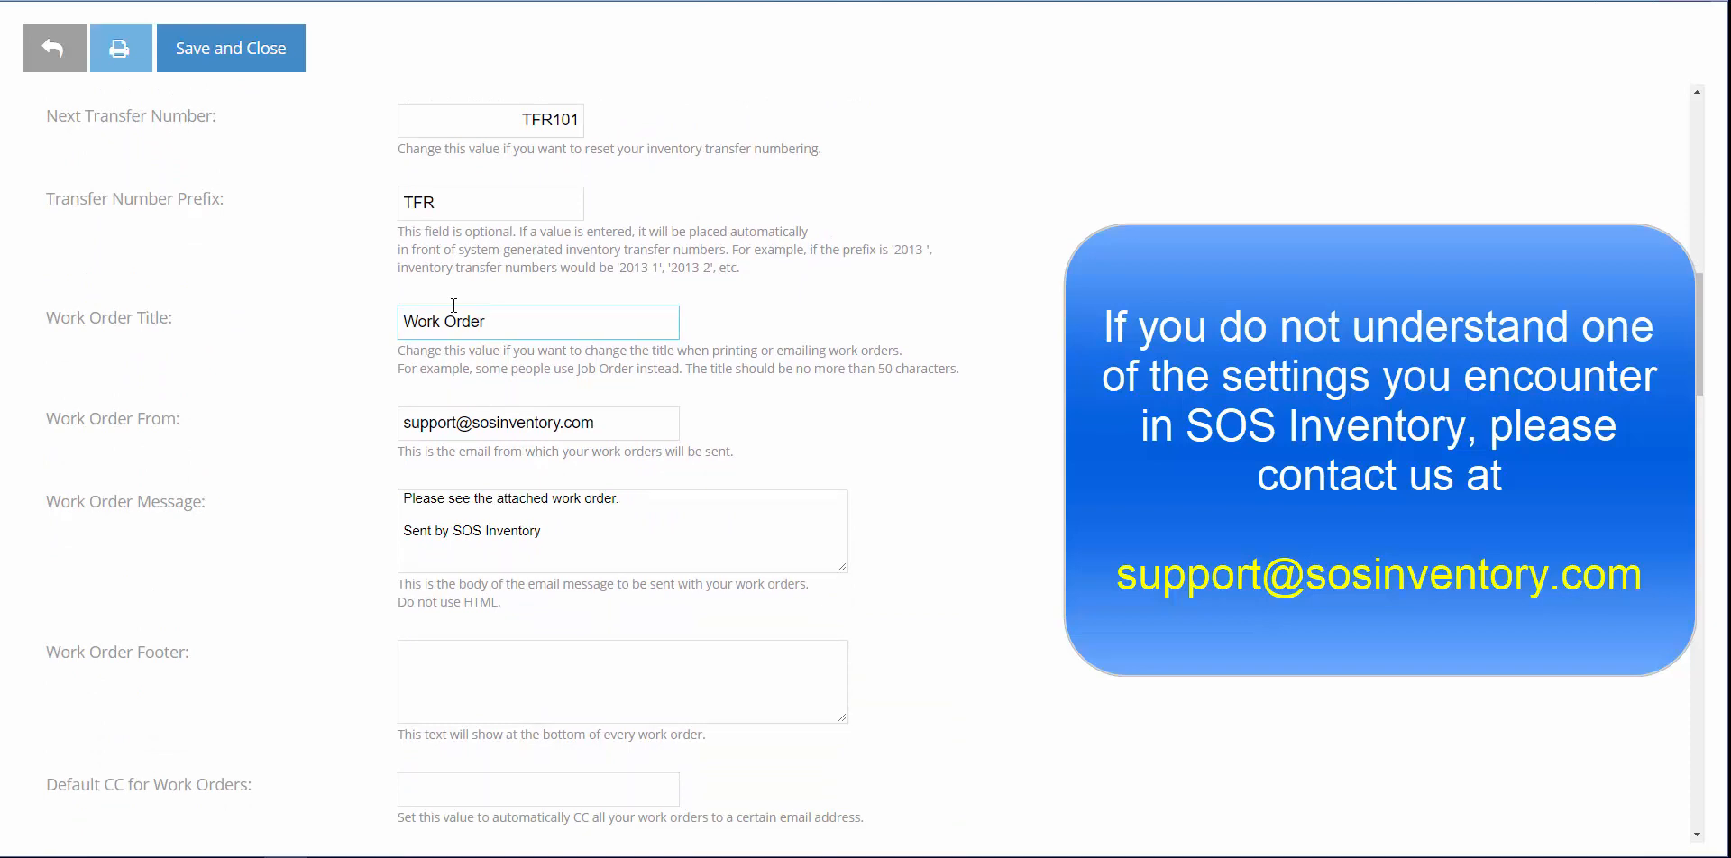
scroll(454, 305, down, 6)
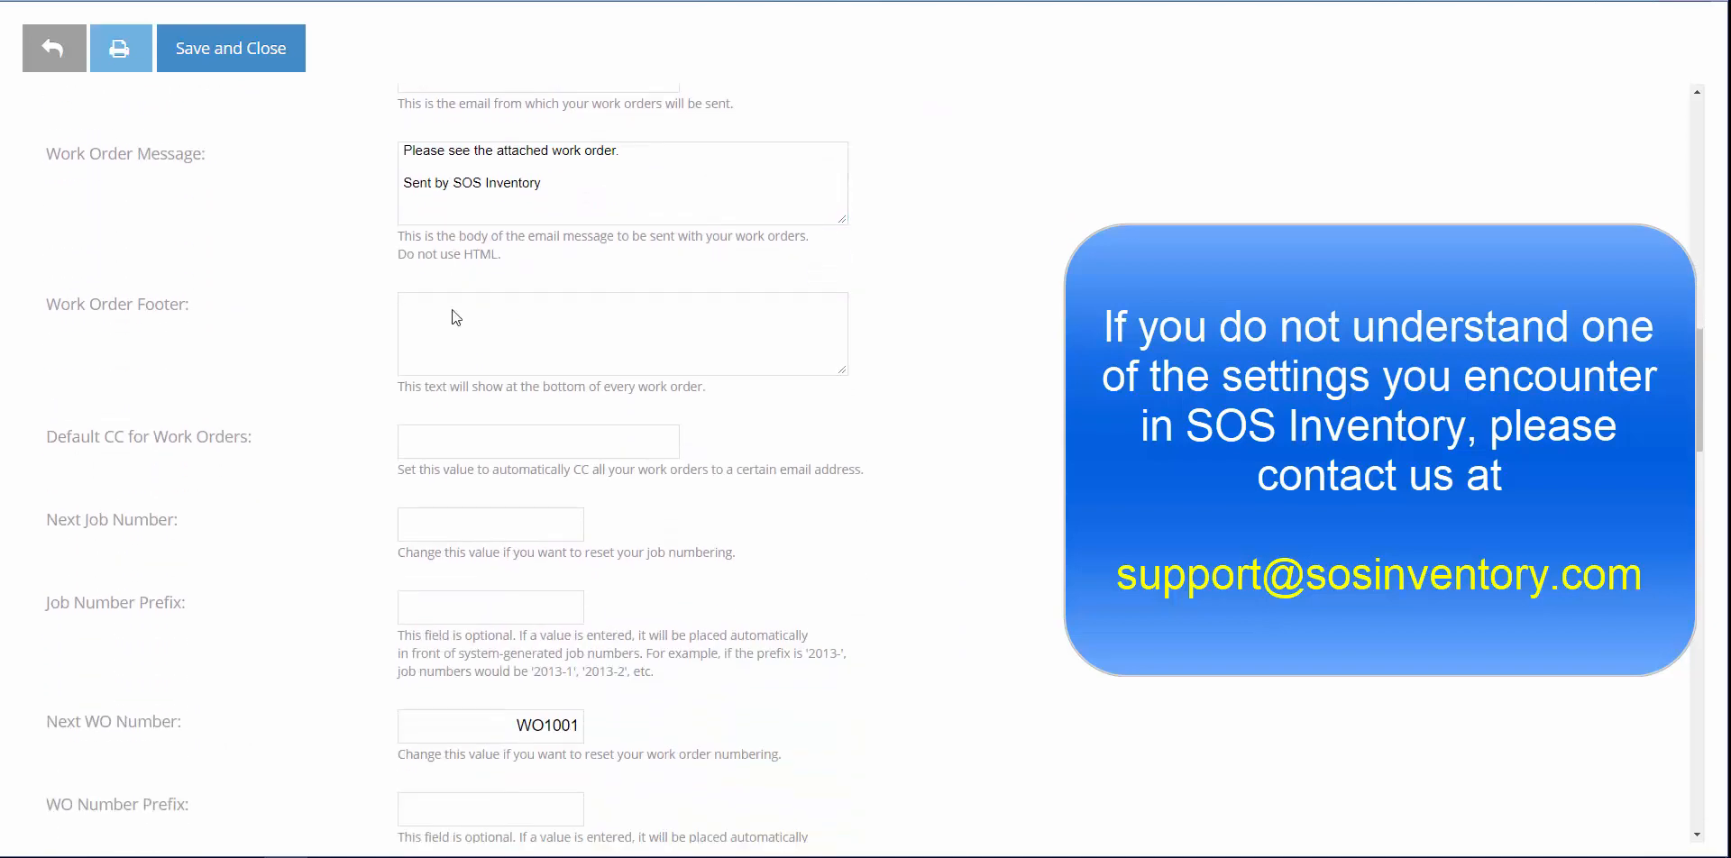
- Review the remaining inventory settings, from build numbering and valuation method through worker tracking, and return to the dashboard without saving
scroll(455, 317, down, 10)
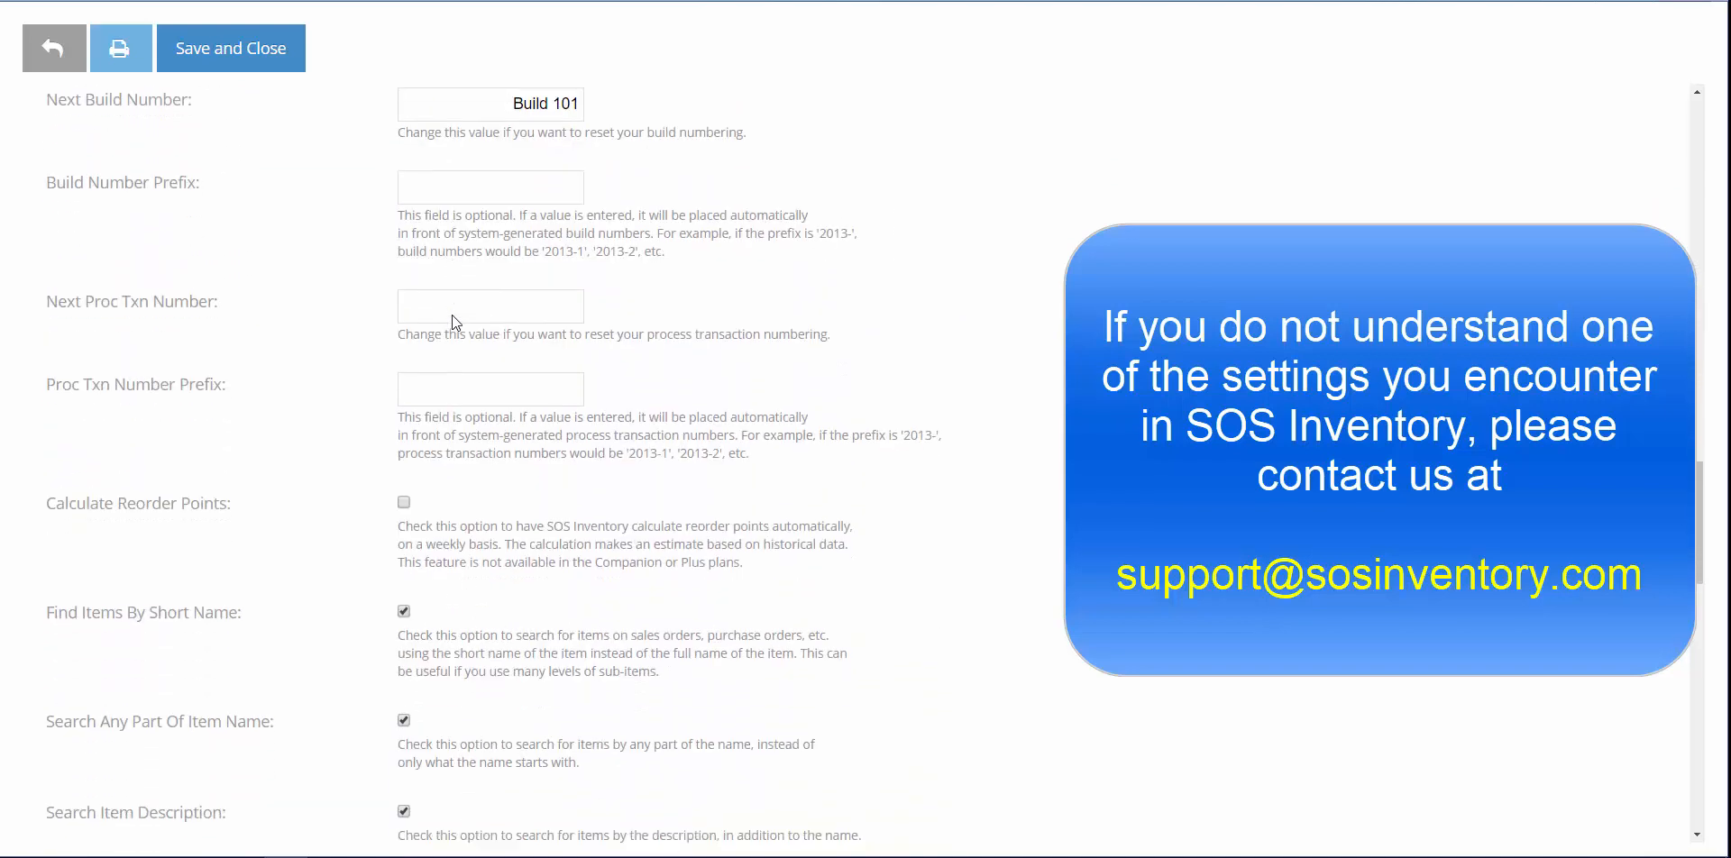
scroll(455, 316, down, 5)
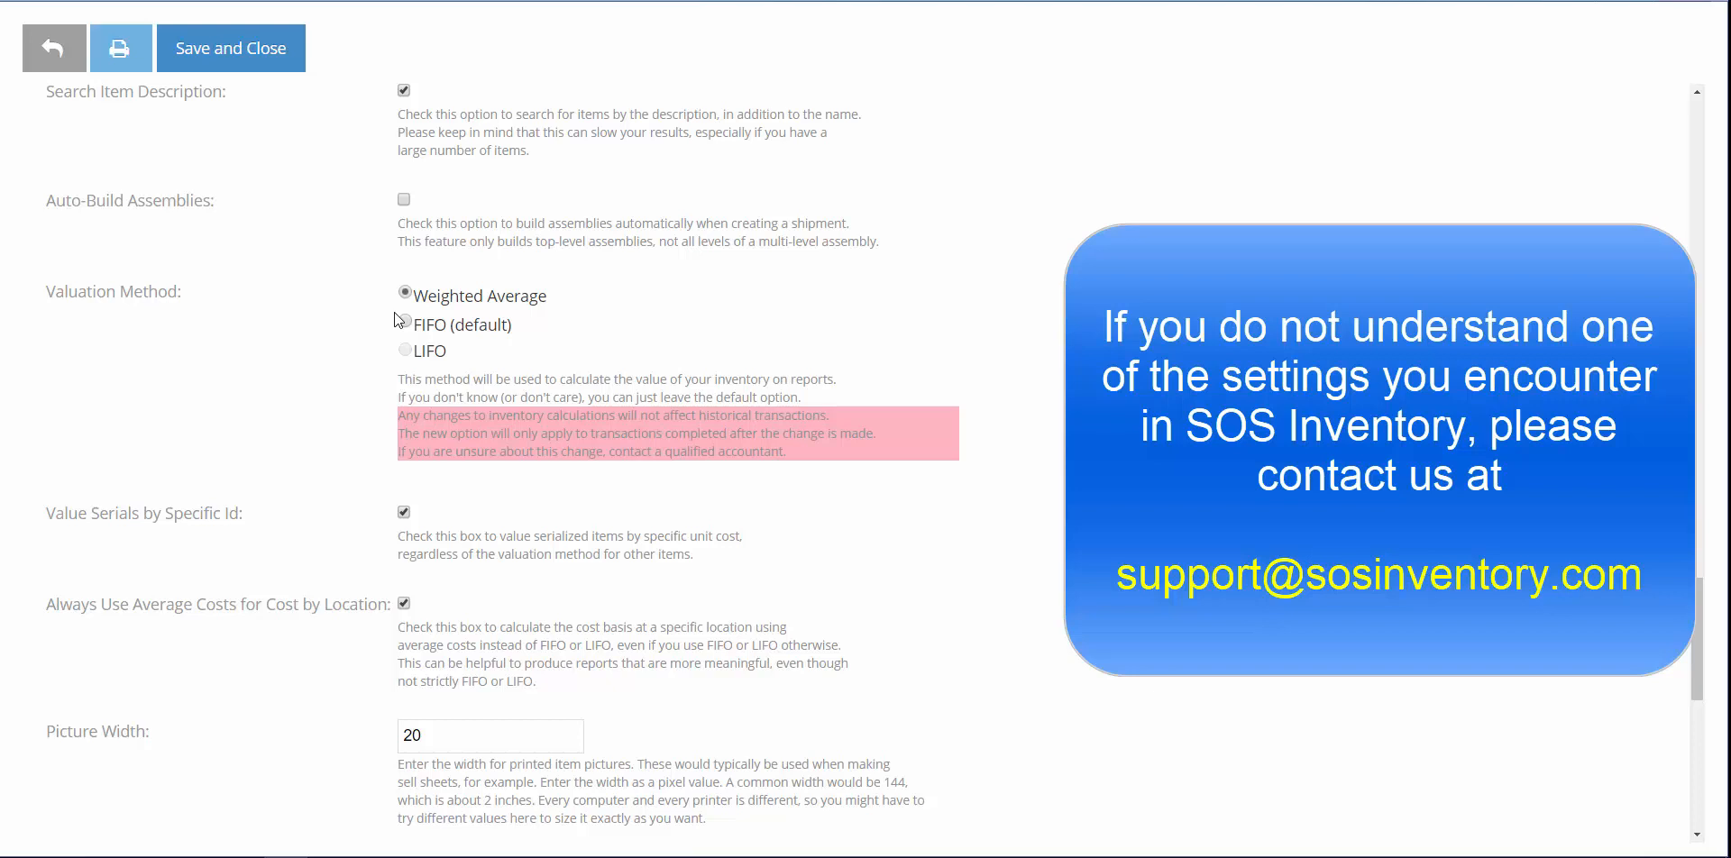
scroll(394, 319, down, 1)
scroll(392, 317, down, 5)
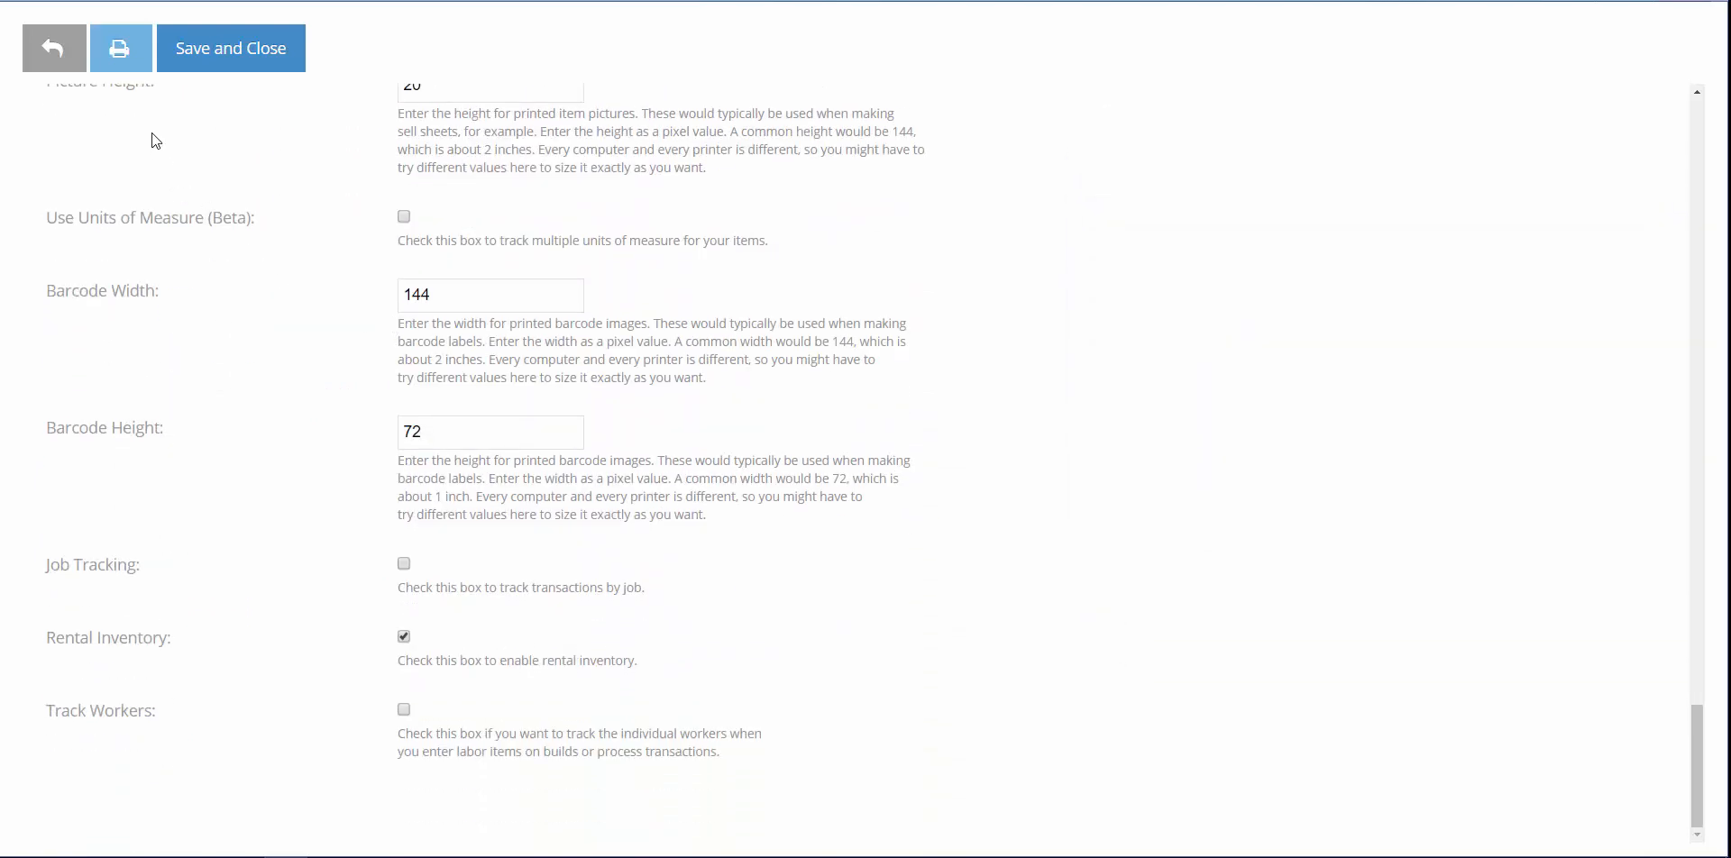
click(54, 50)
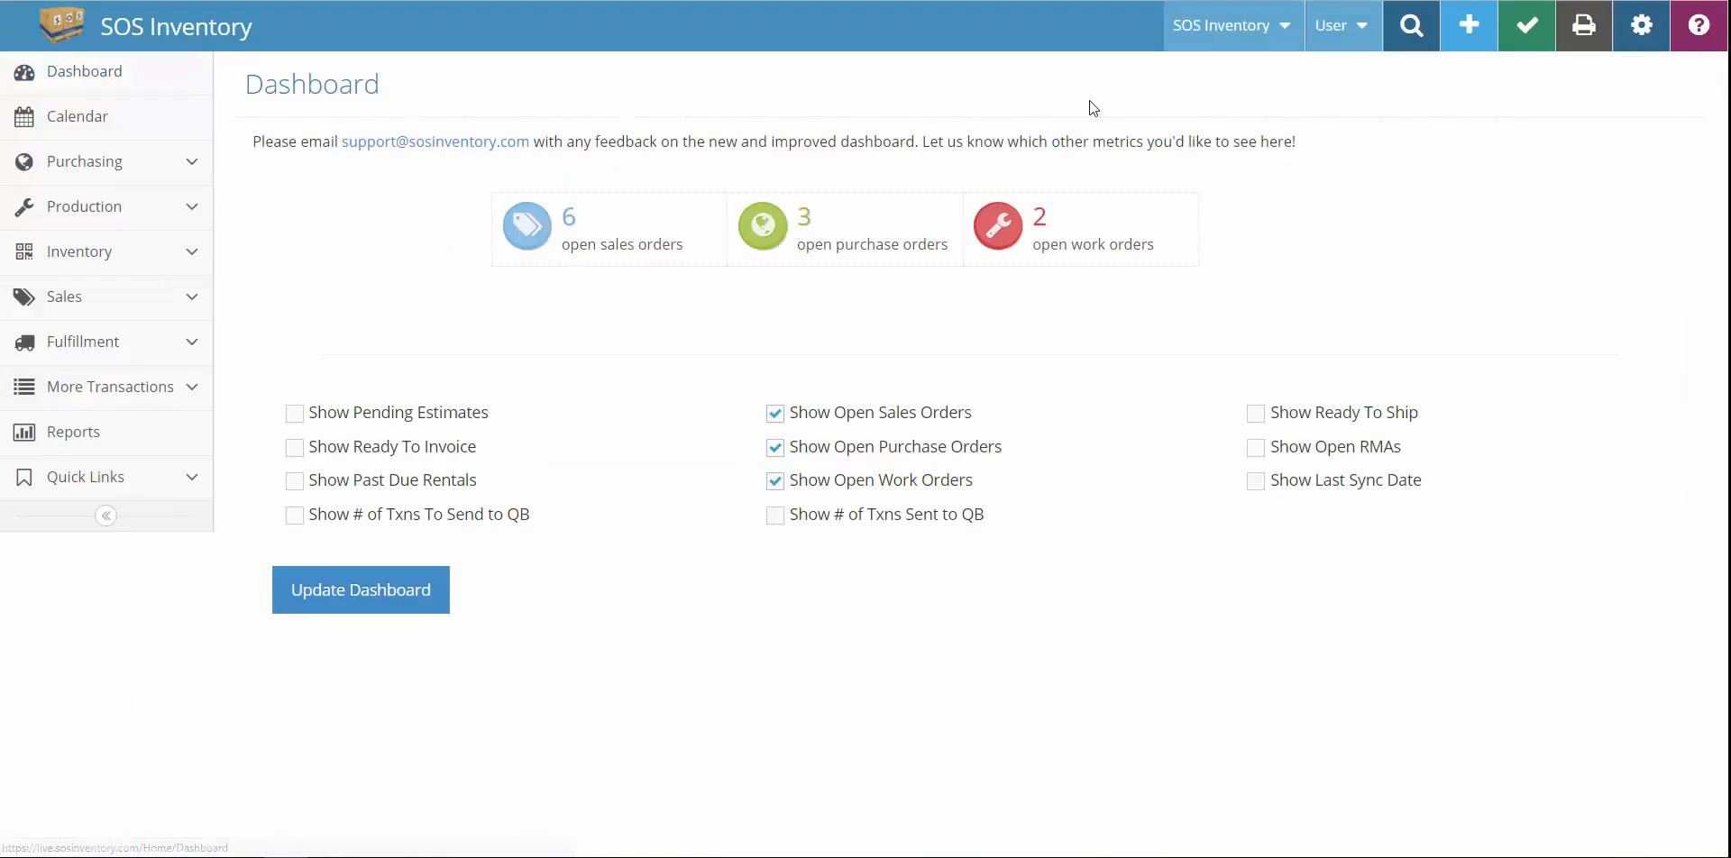
- Open the sales settings and review the General section from default tax code through including incoming goods in availability
click(1639, 38)
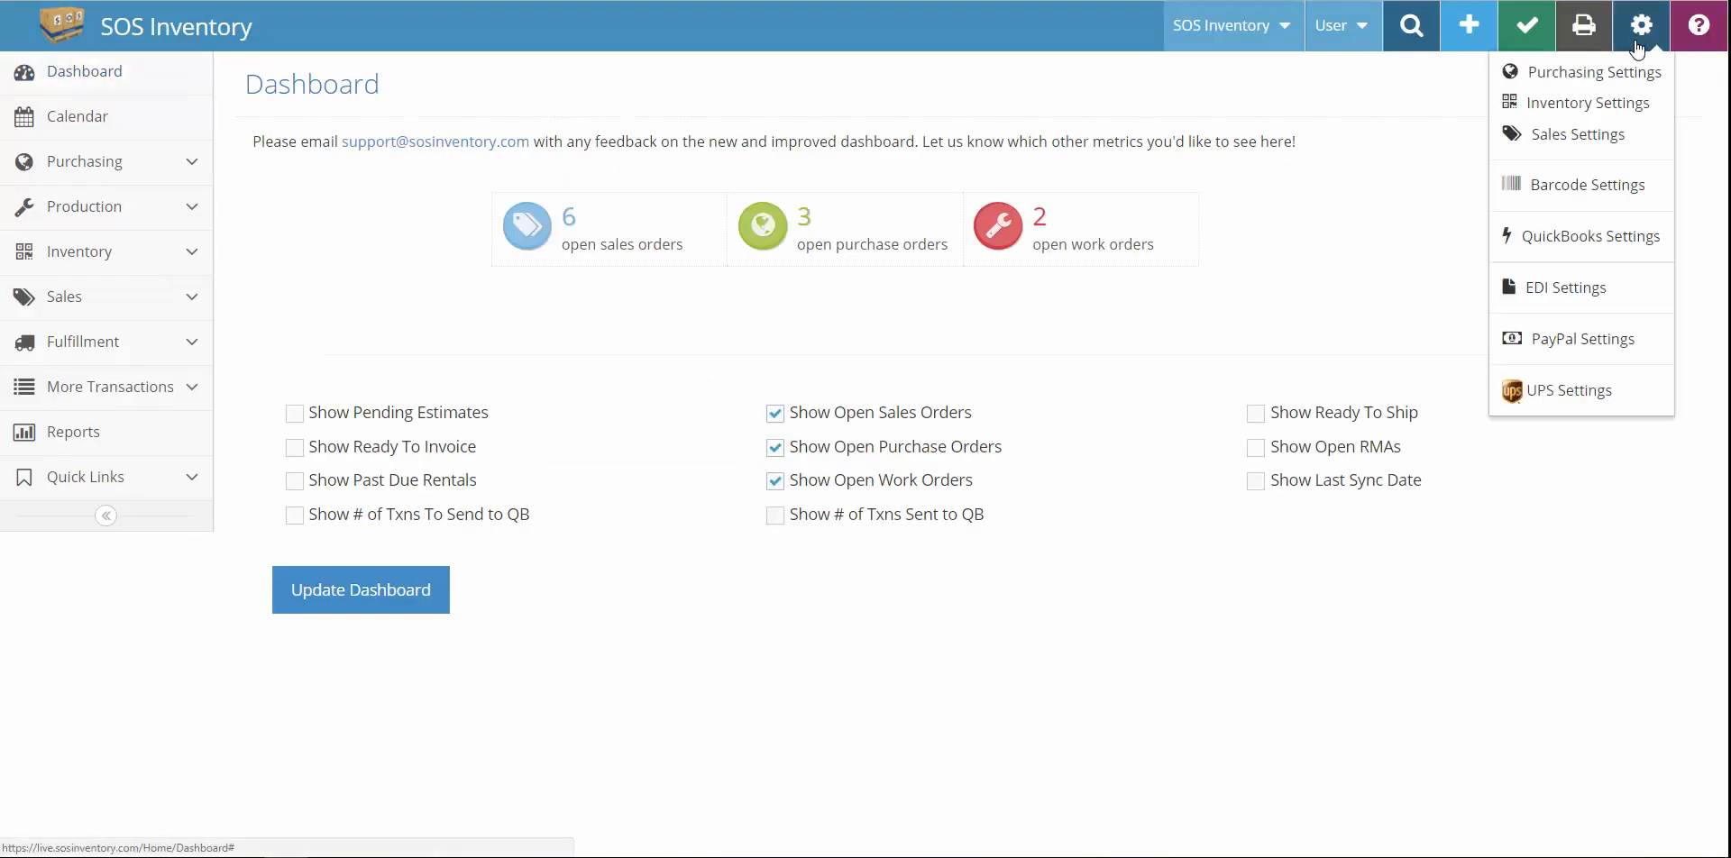
click(1626, 137)
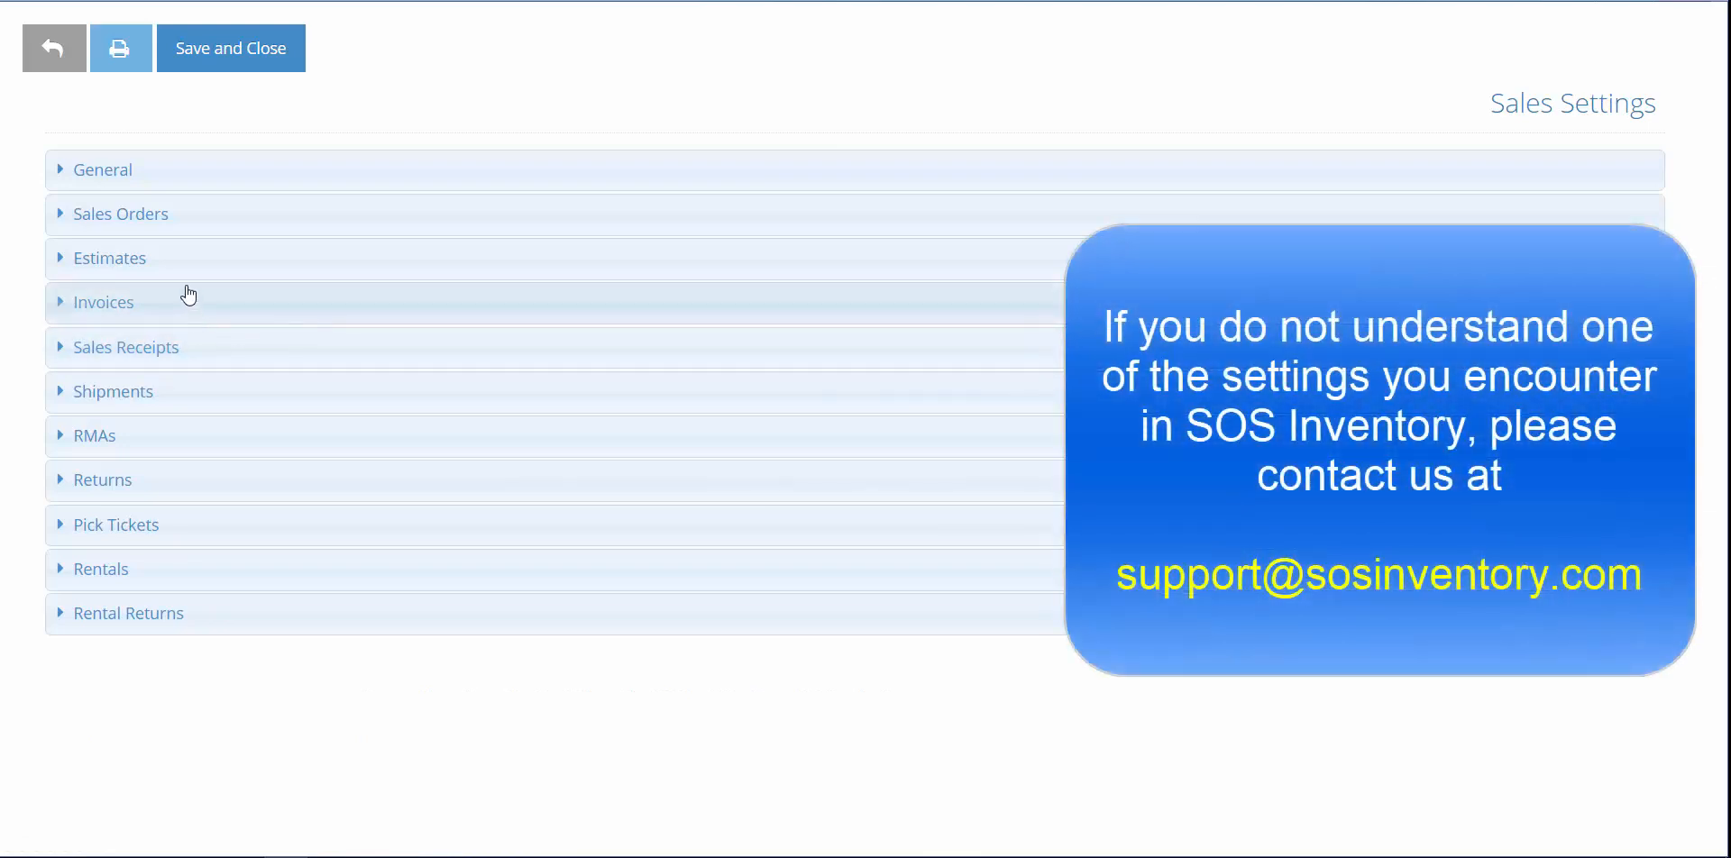
click(133, 174)
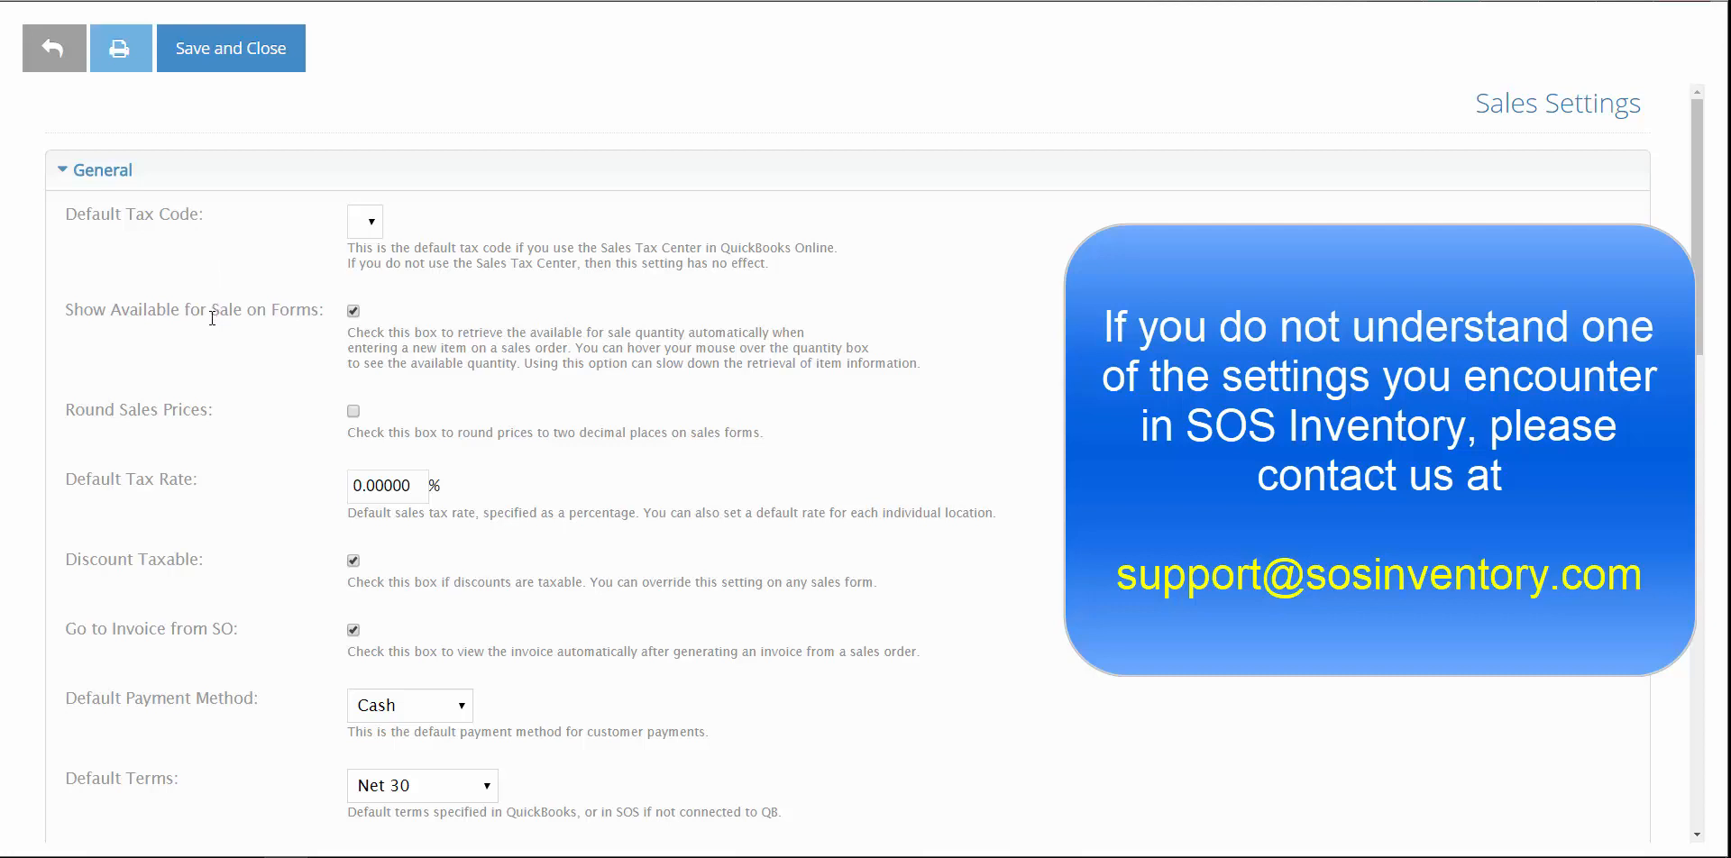
scroll(207, 329, down, 8)
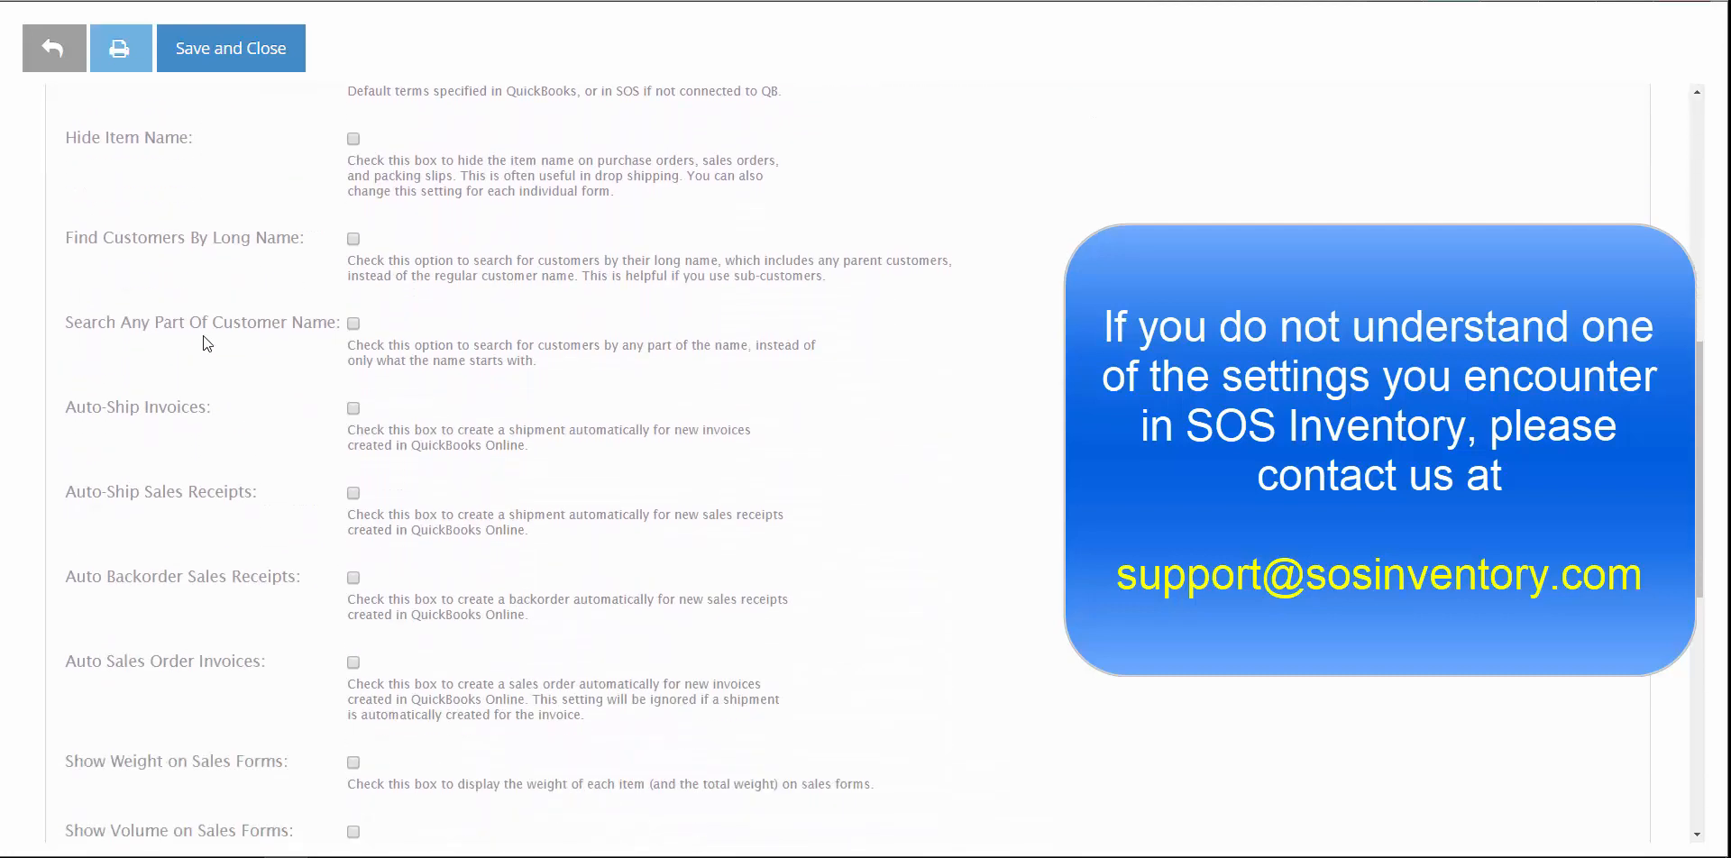
scroll(203, 336, down, 7)
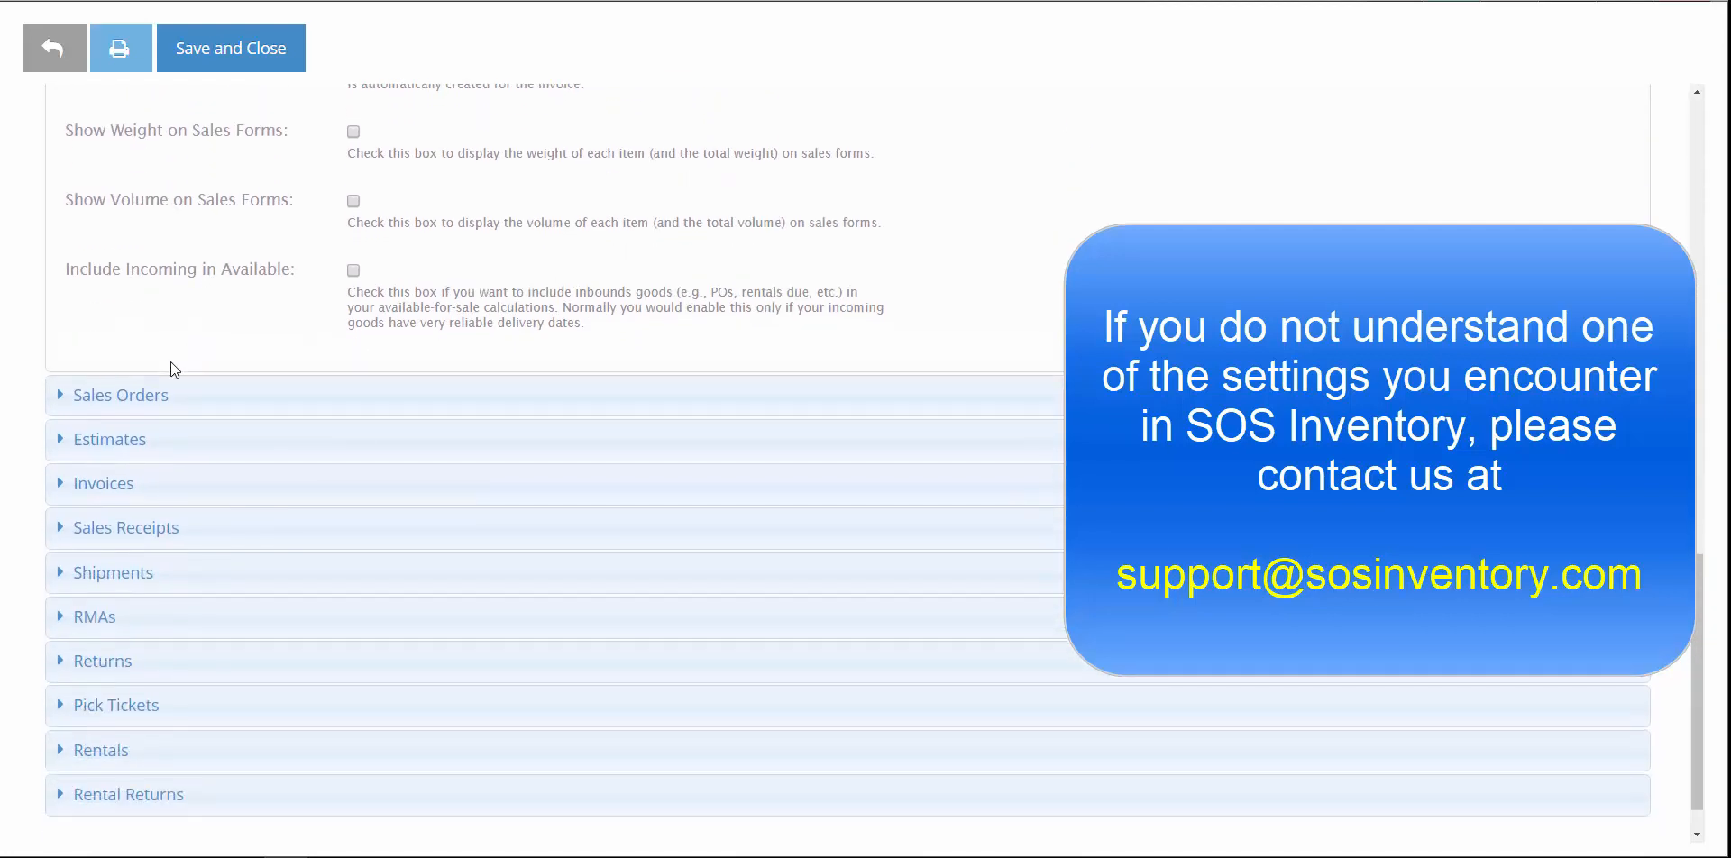
- Review the Sales Orders and Estimates sections of the sales settings, including their message, footer and default CC fields
click(149, 404)
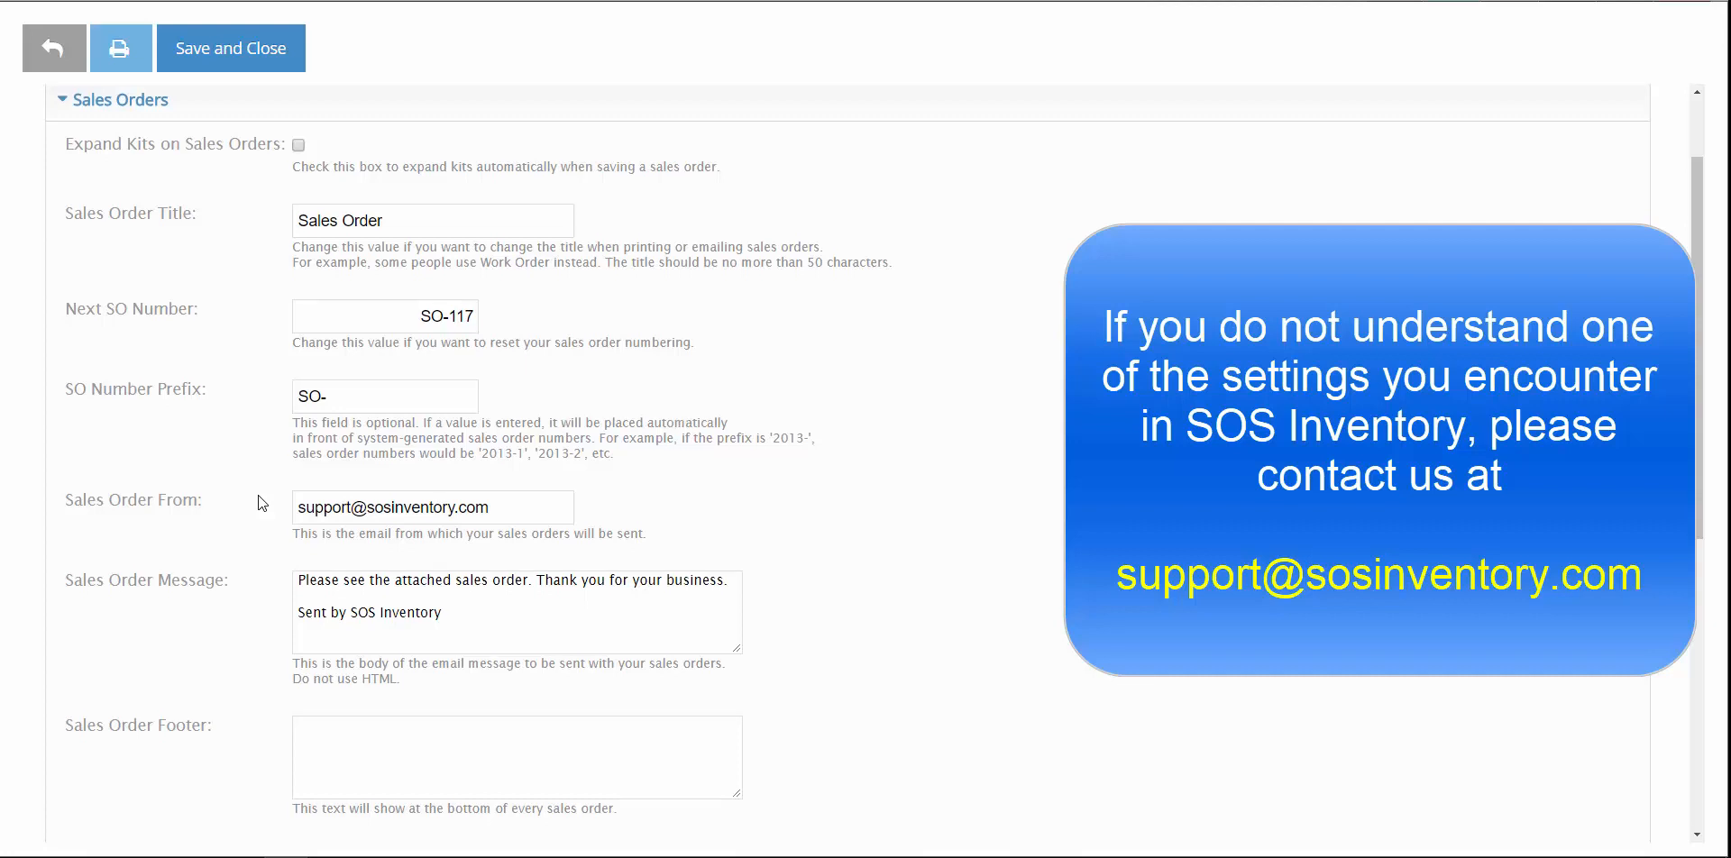
scroll(261, 502, down, 6)
click(134, 424)
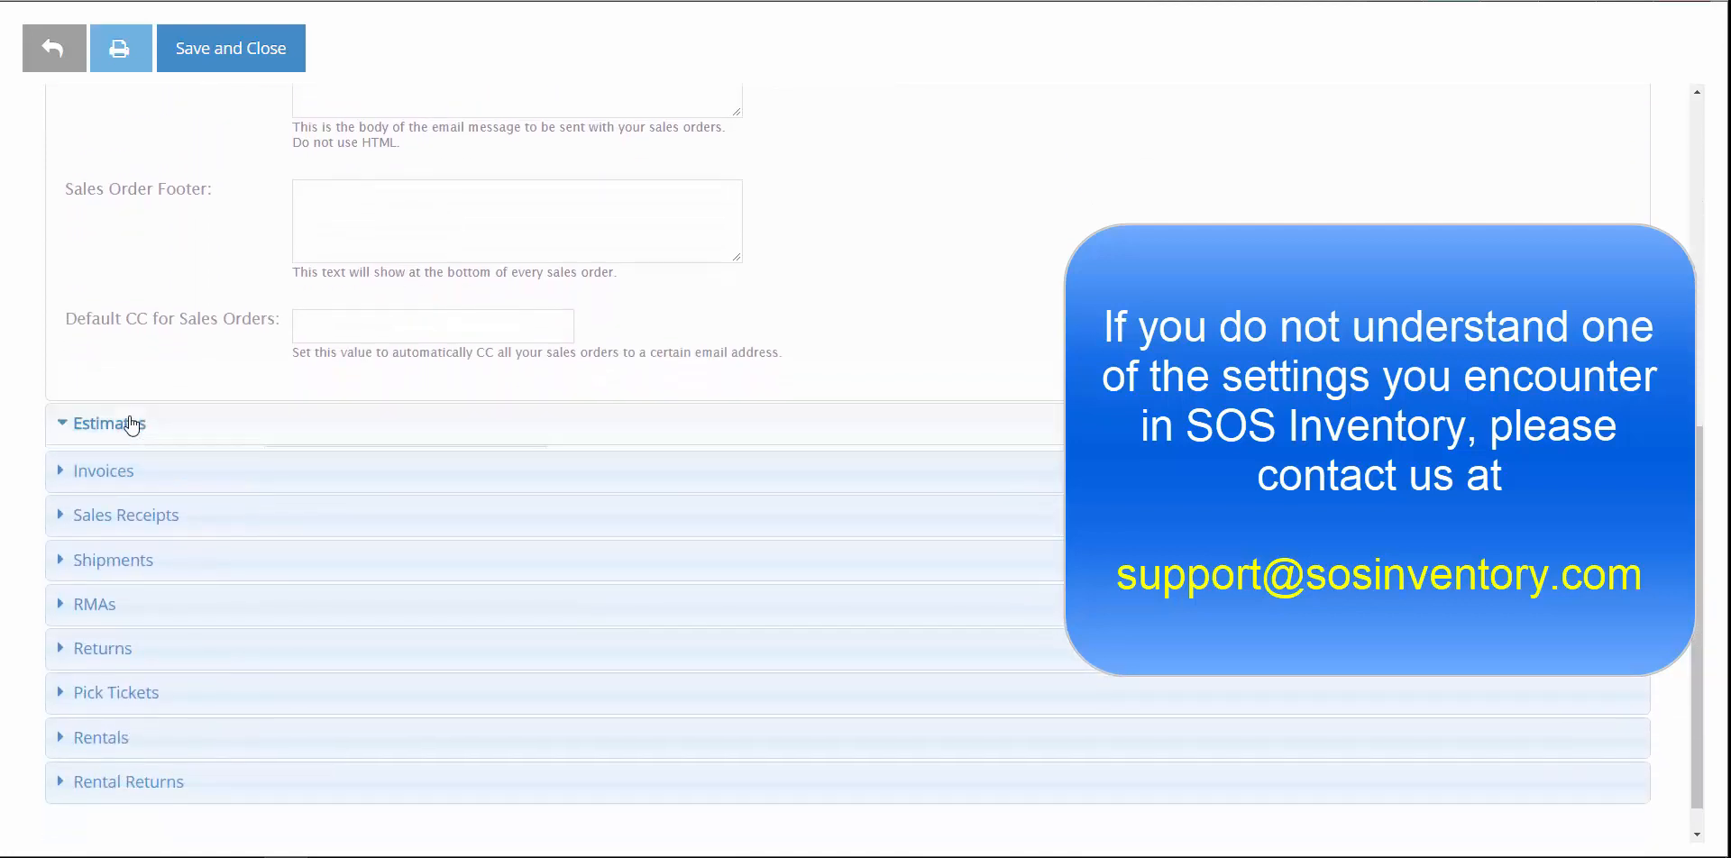
scroll(133, 435, down, 4)
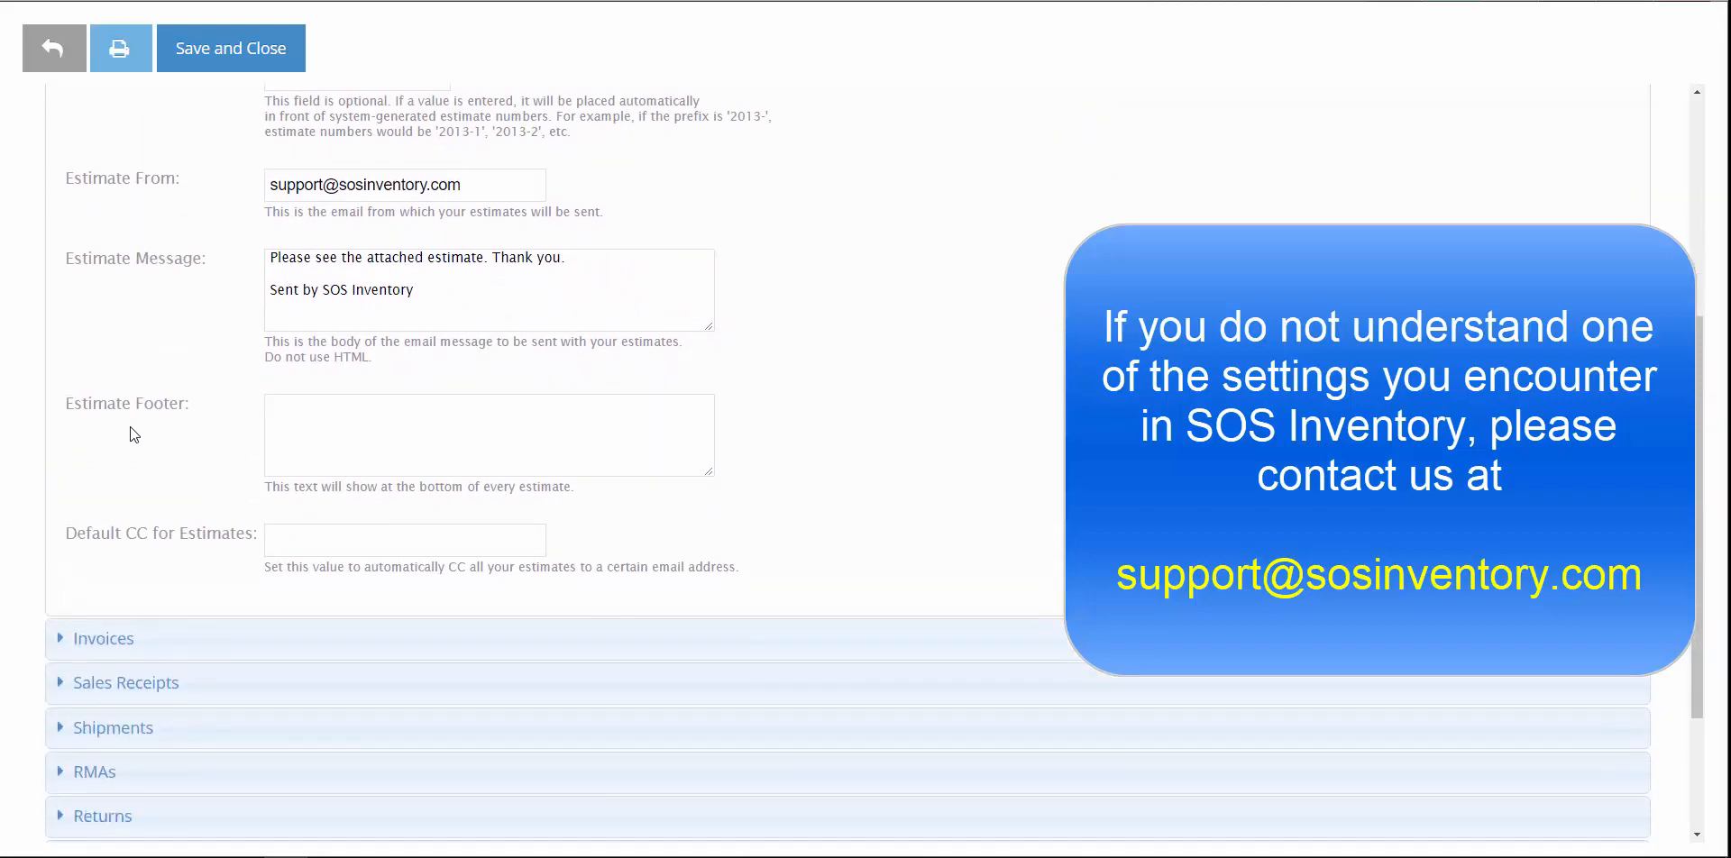
- Review the Invoices, Sales Receipts and Shipments sections of the sales settings, and return to the dashboard without saving
click(145, 514)
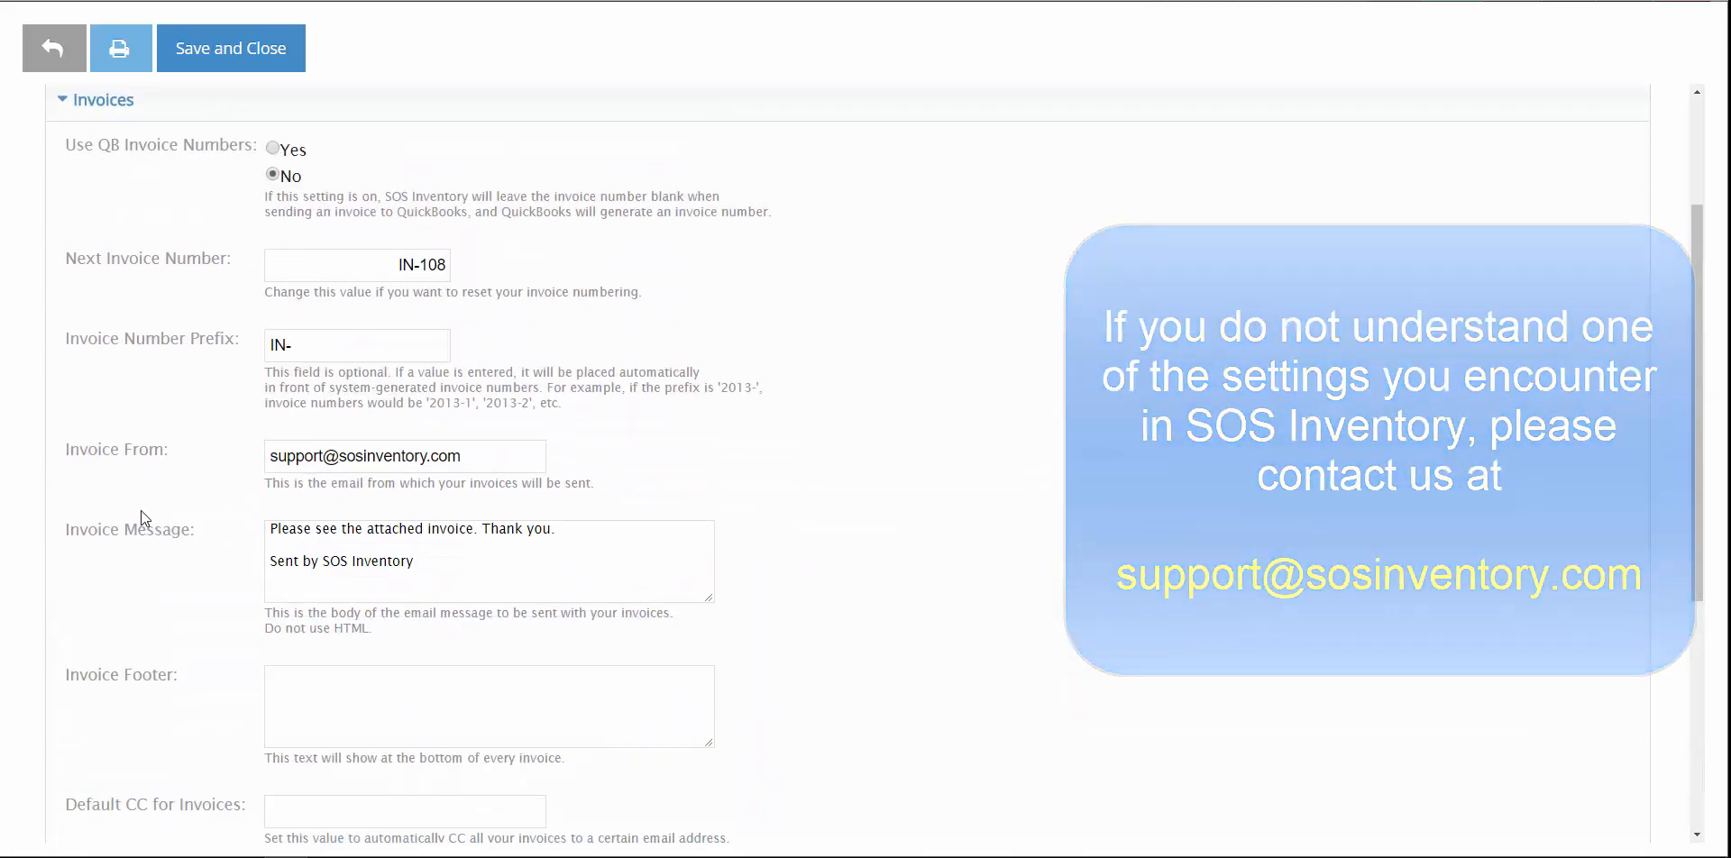
scroll(138, 512, down, 1)
scroll(137, 511, down, 3)
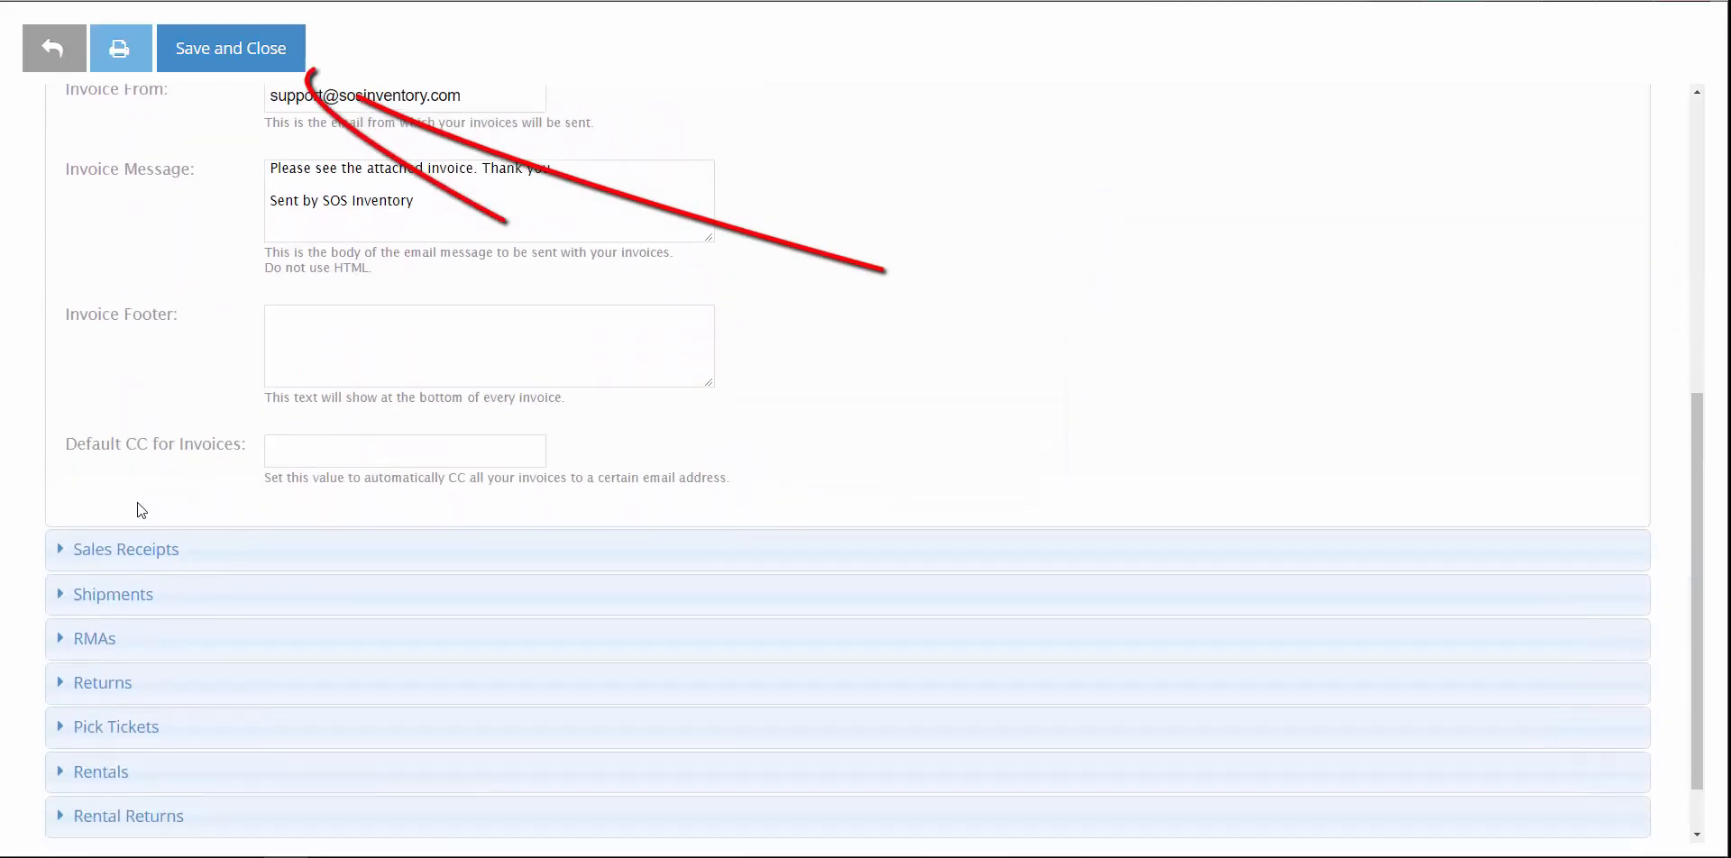
click(154, 548)
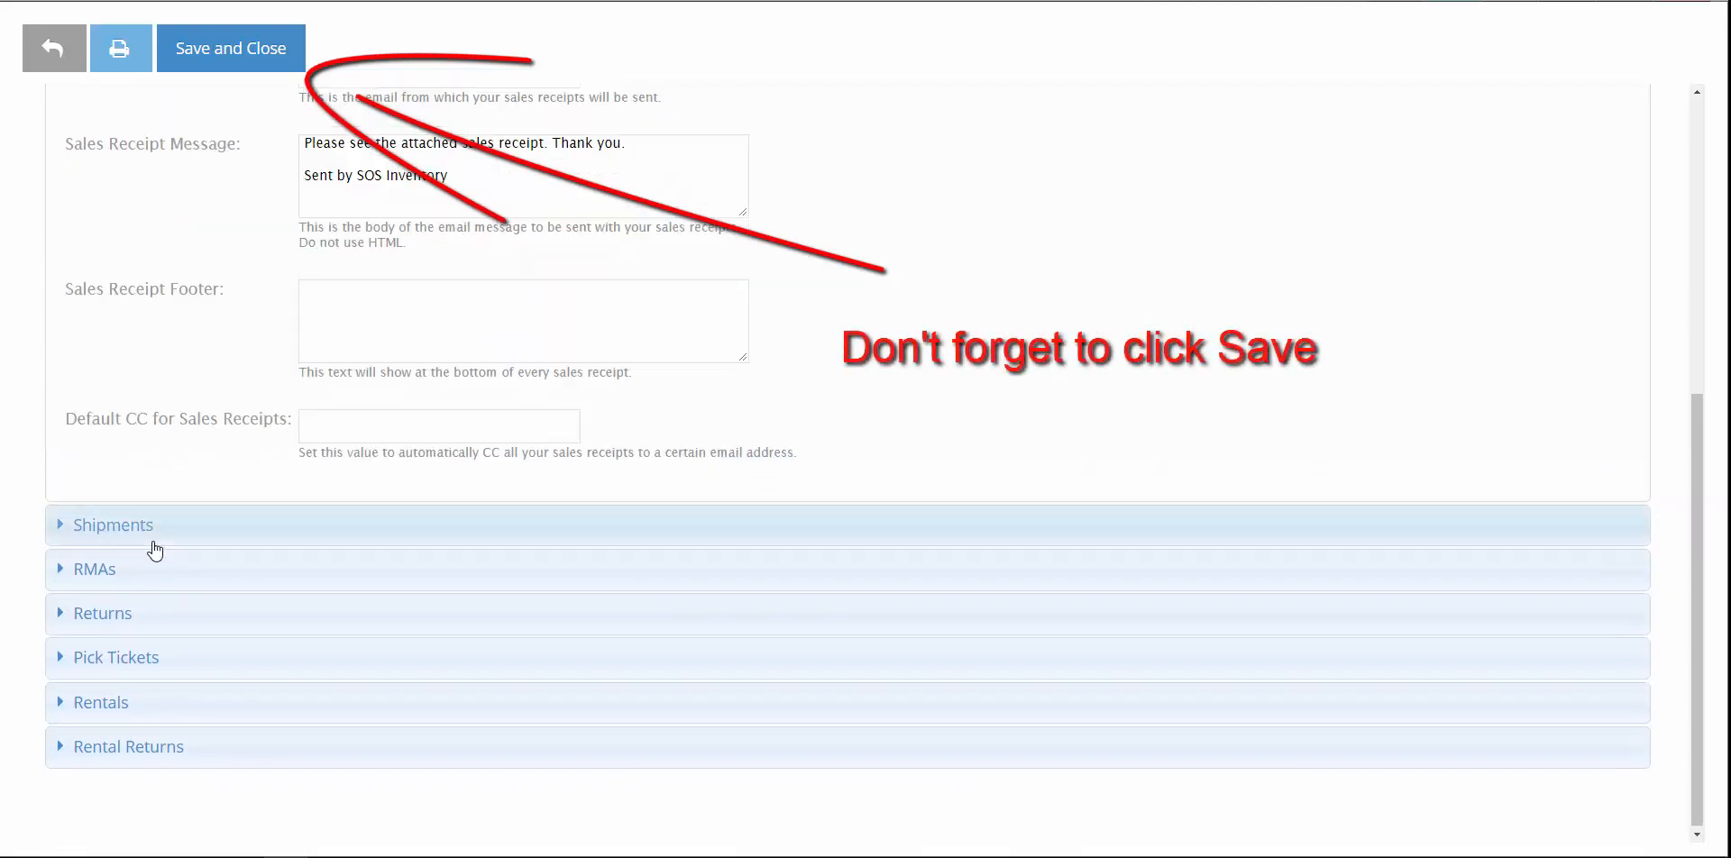
click(153, 544)
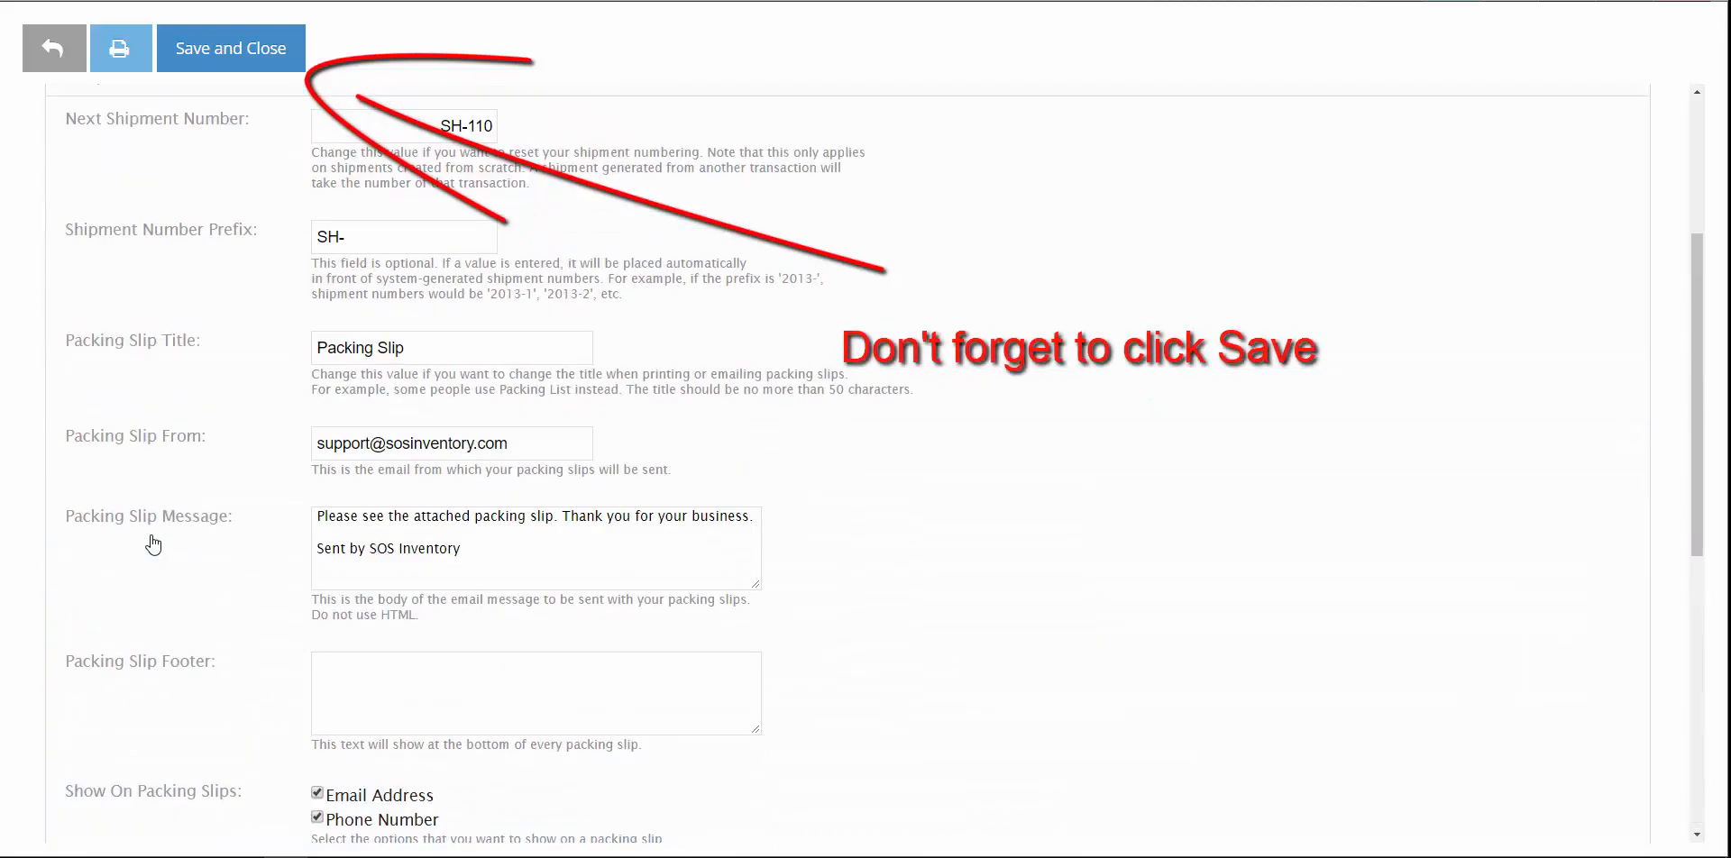
click(40, 54)
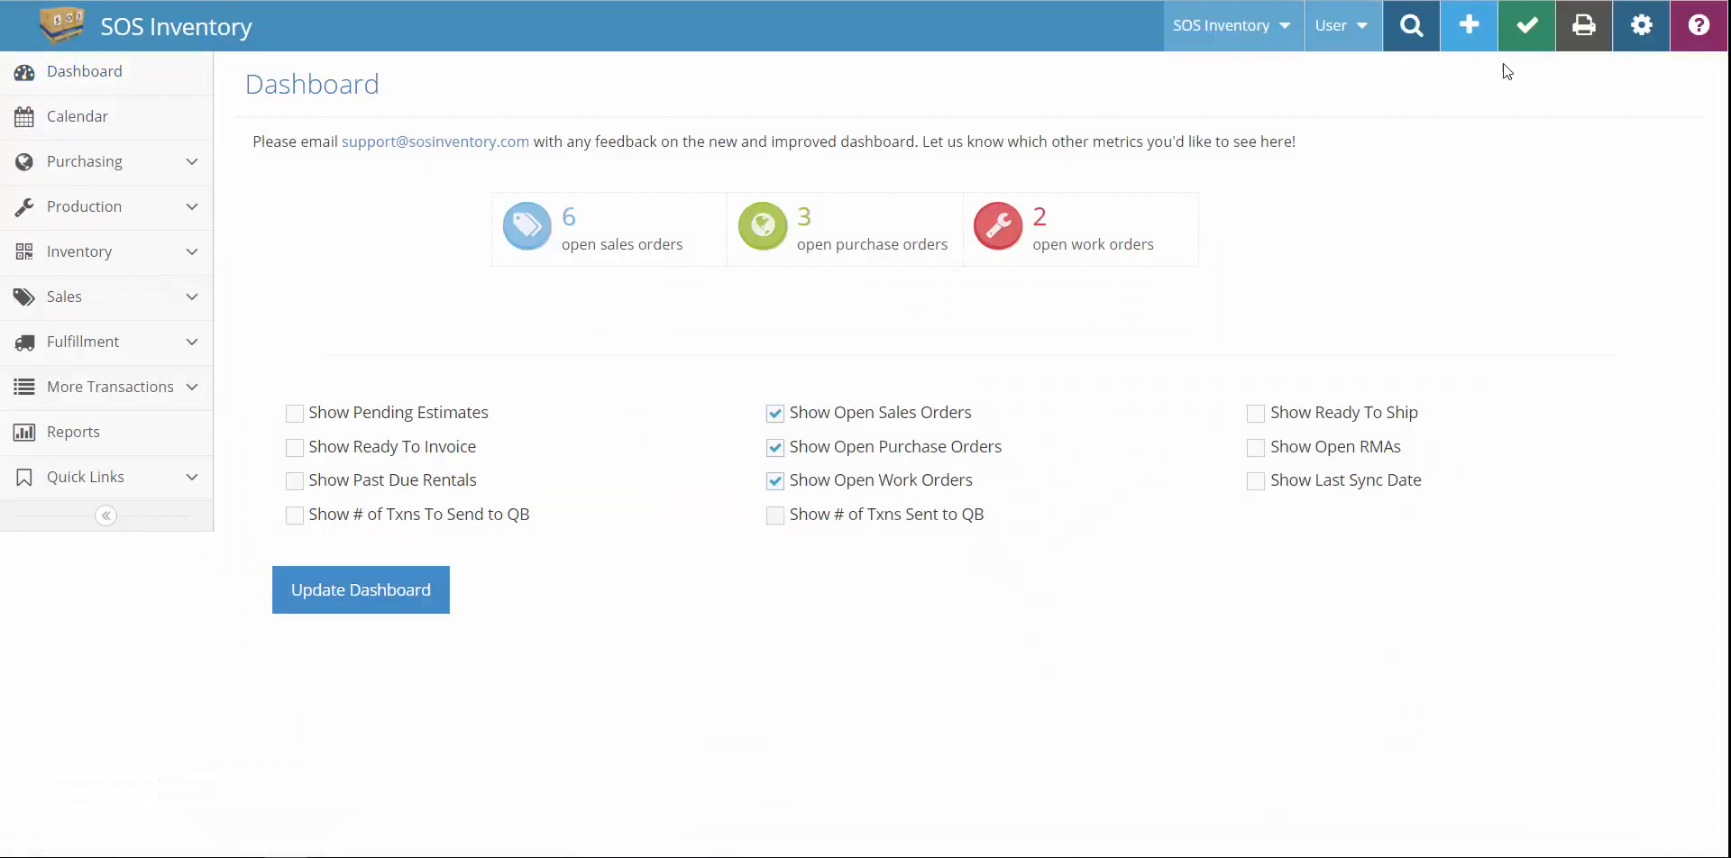
- Open the barcode settings and examine the available barcode formats without changing the selection
click(1655, 36)
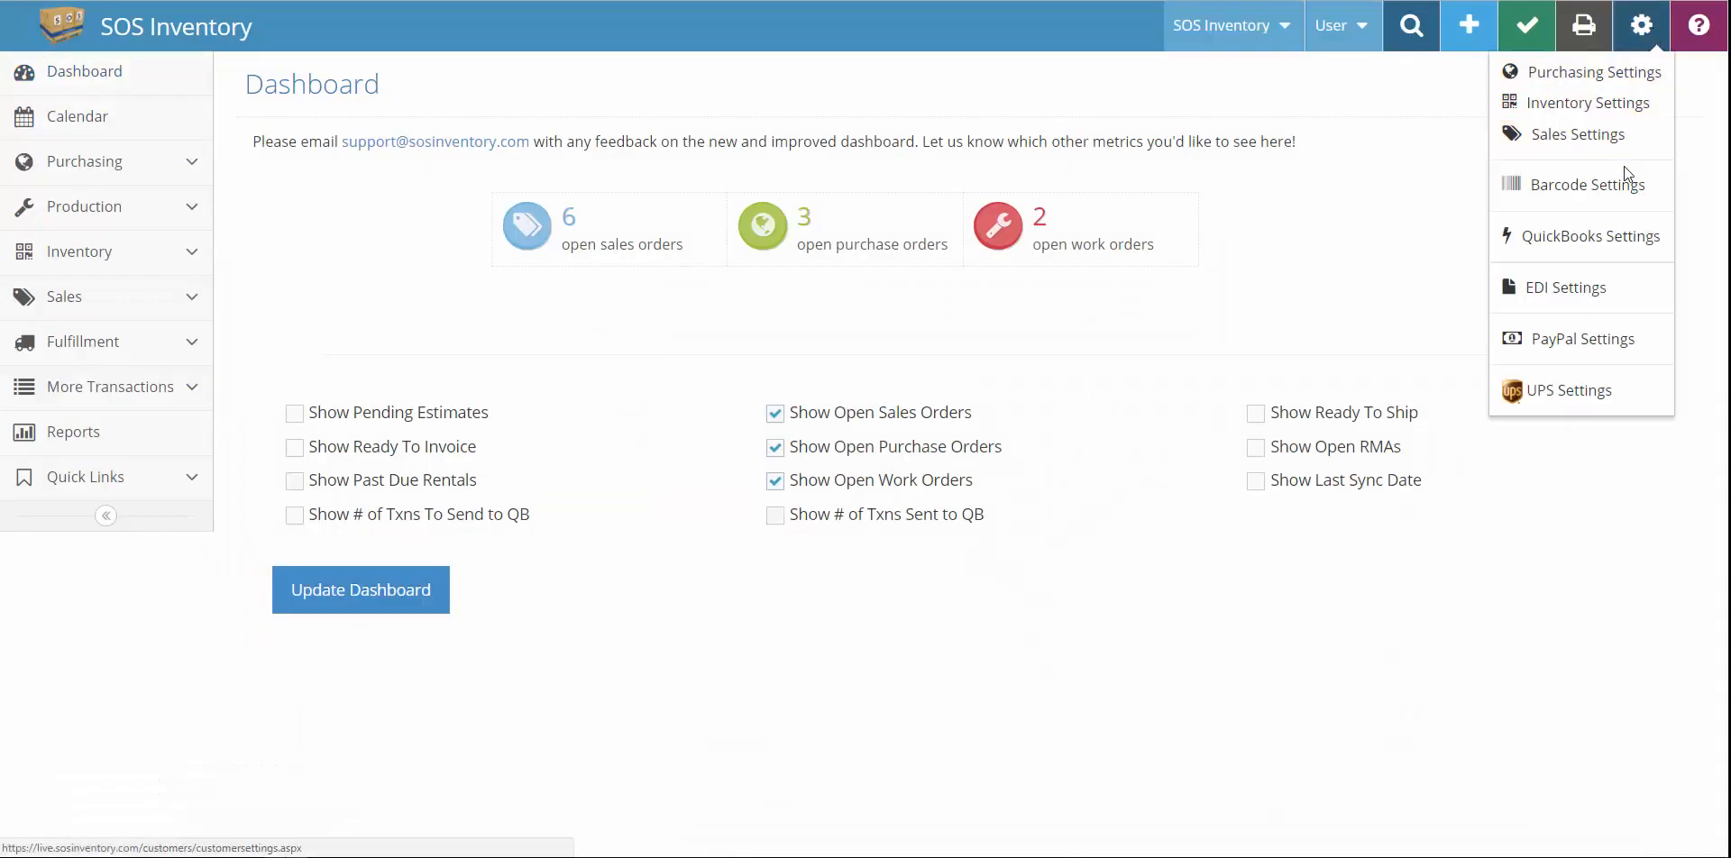
click(1623, 189)
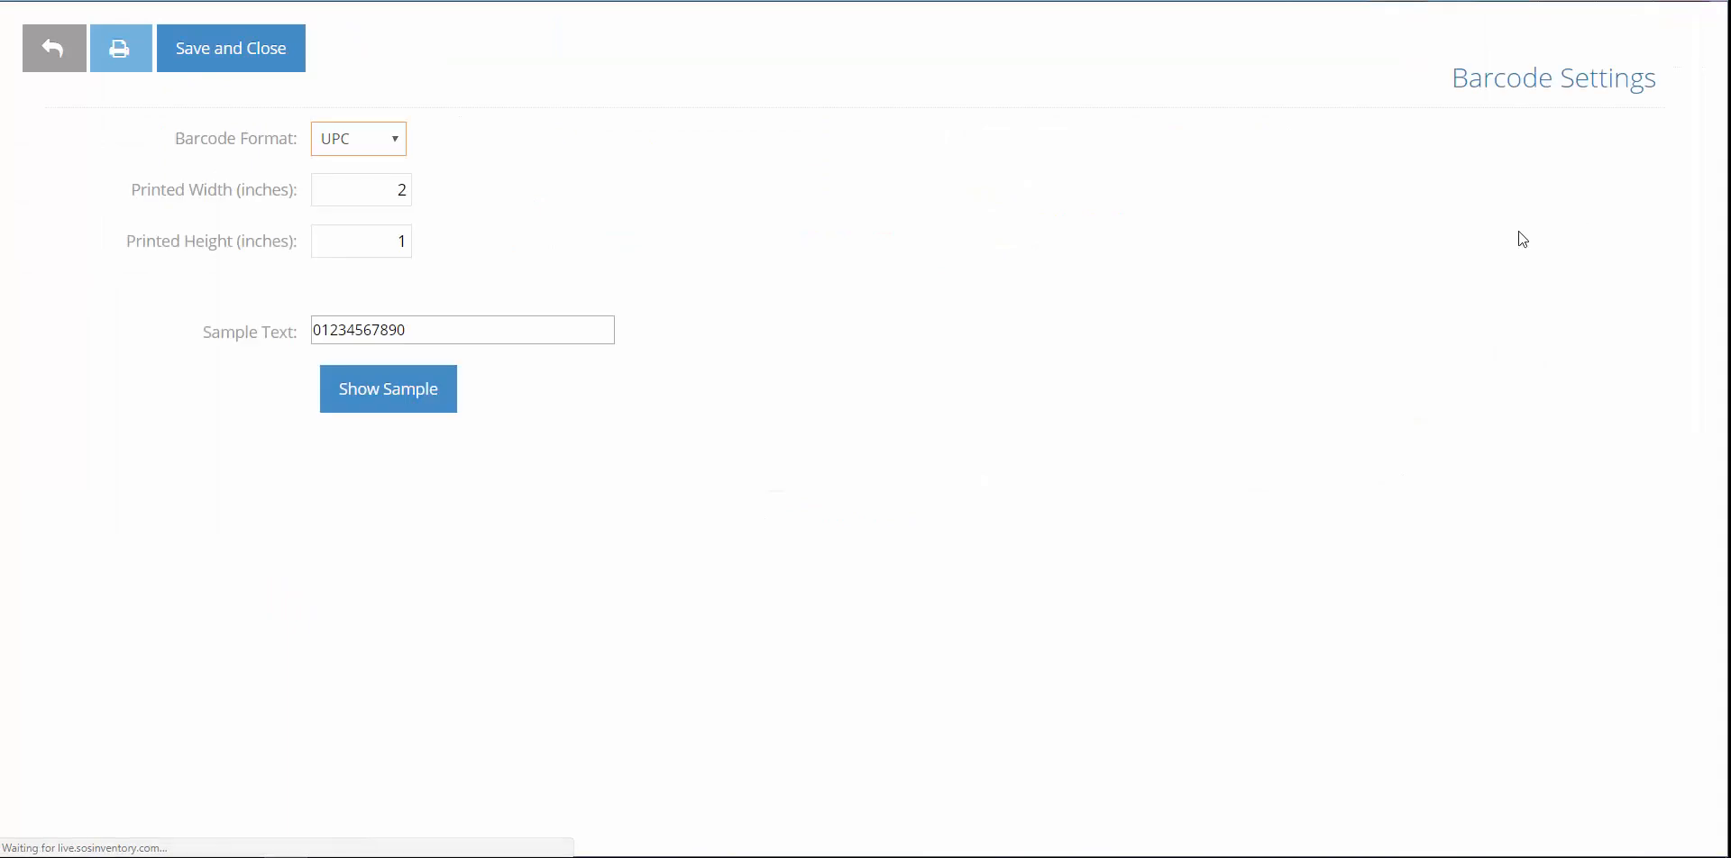
click(362, 142)
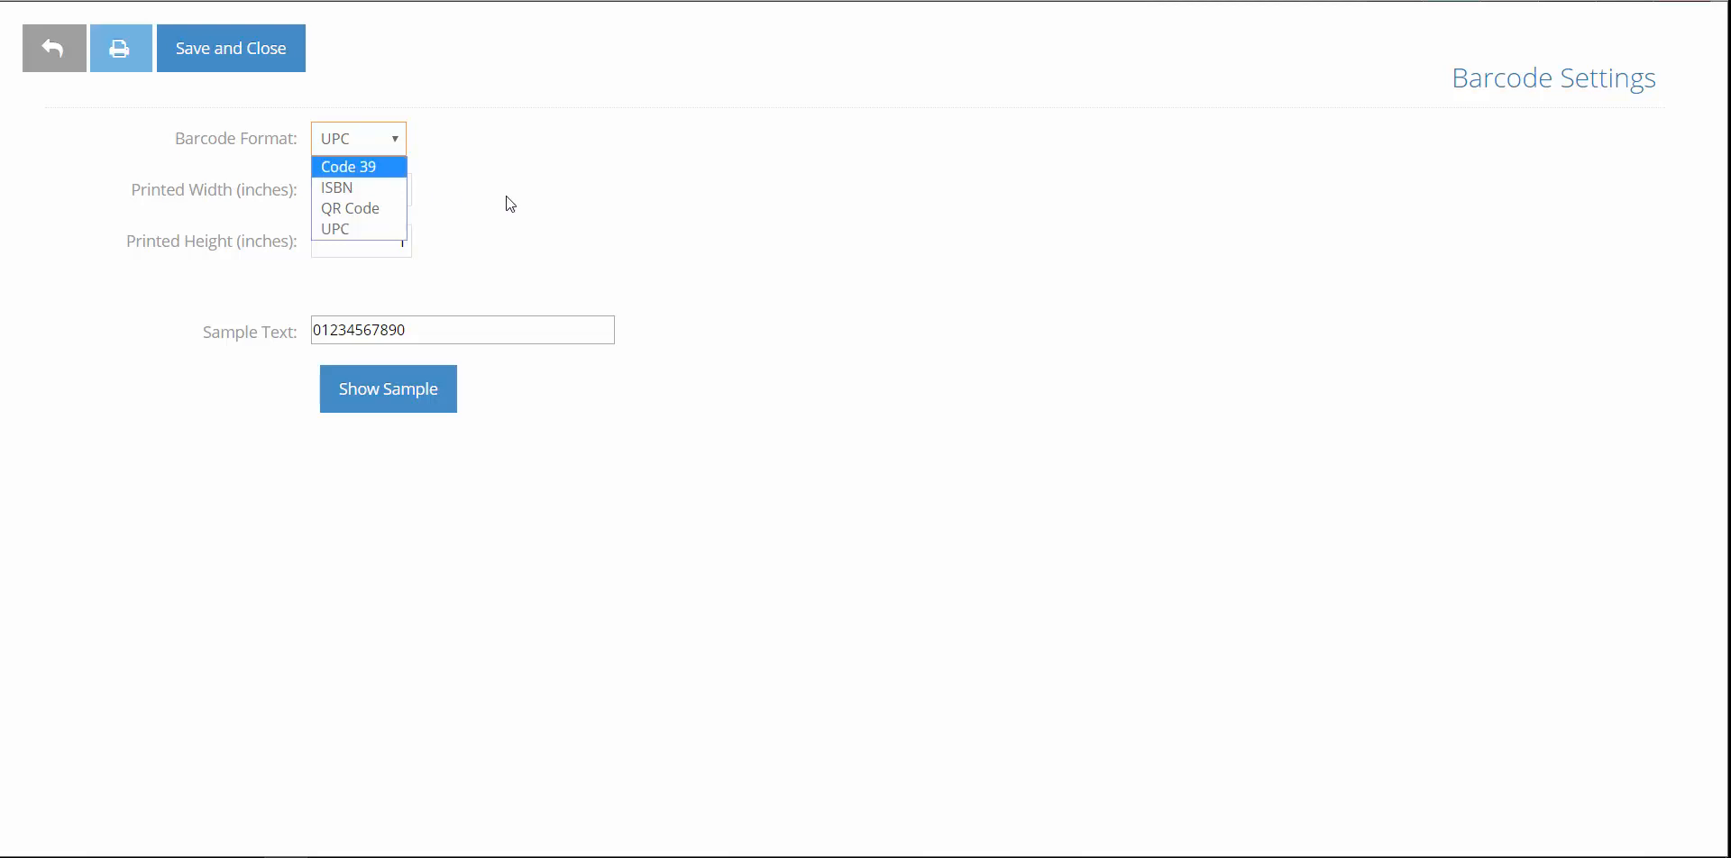
click(456, 200)
- Check the printed width and height fields, show a sample barcode, and return to the dashboard without saving
click(394, 179)
click(400, 239)
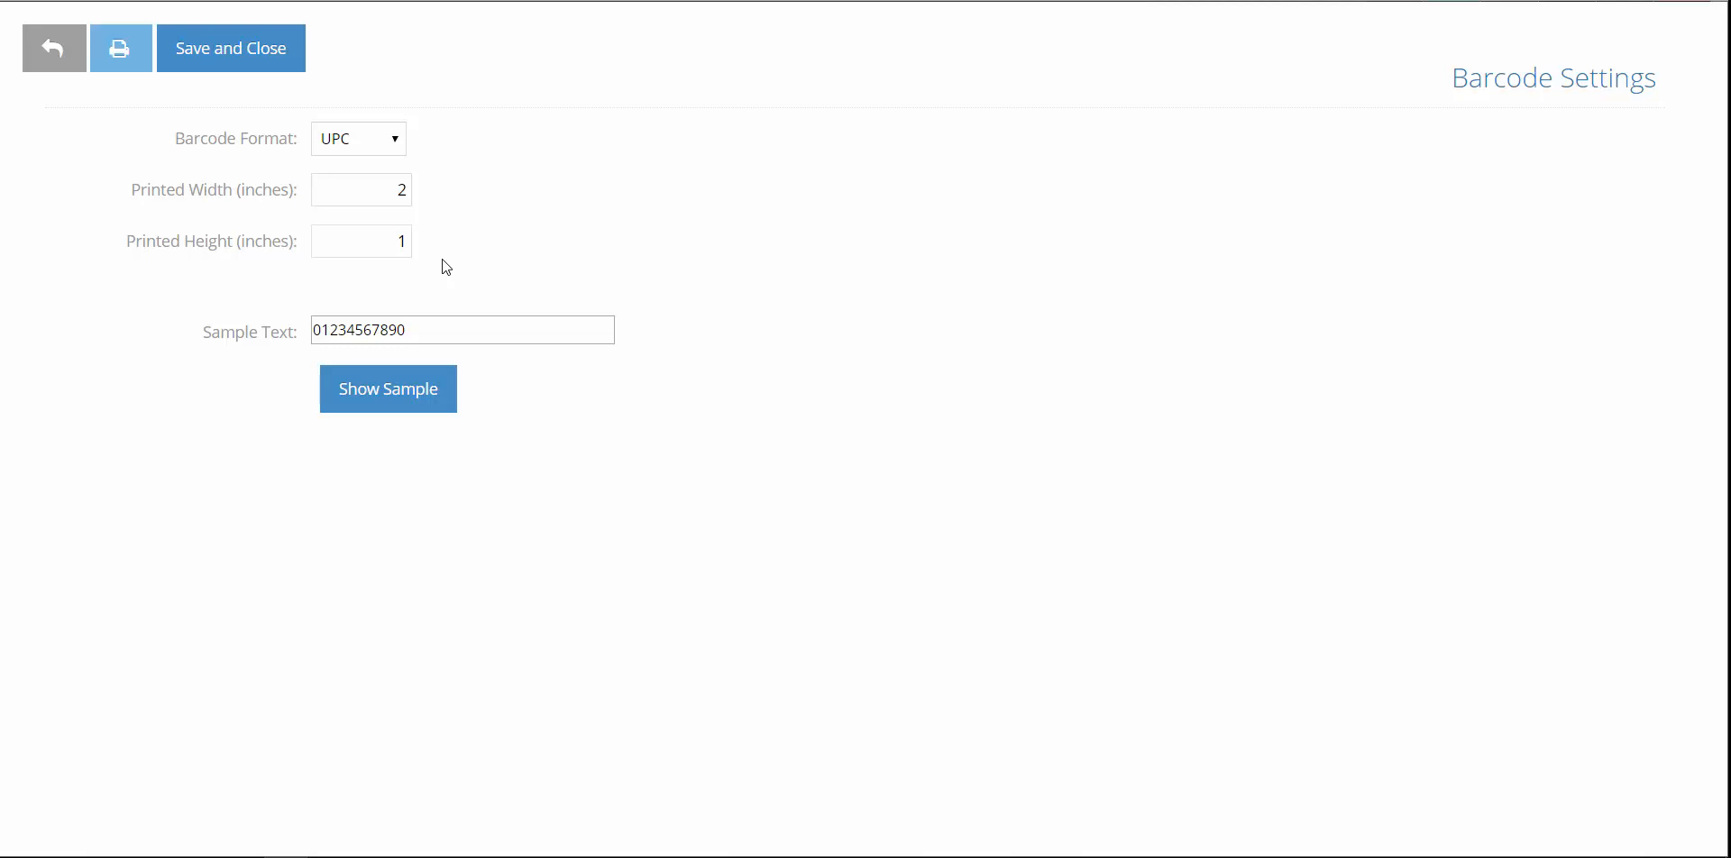
click(398, 398)
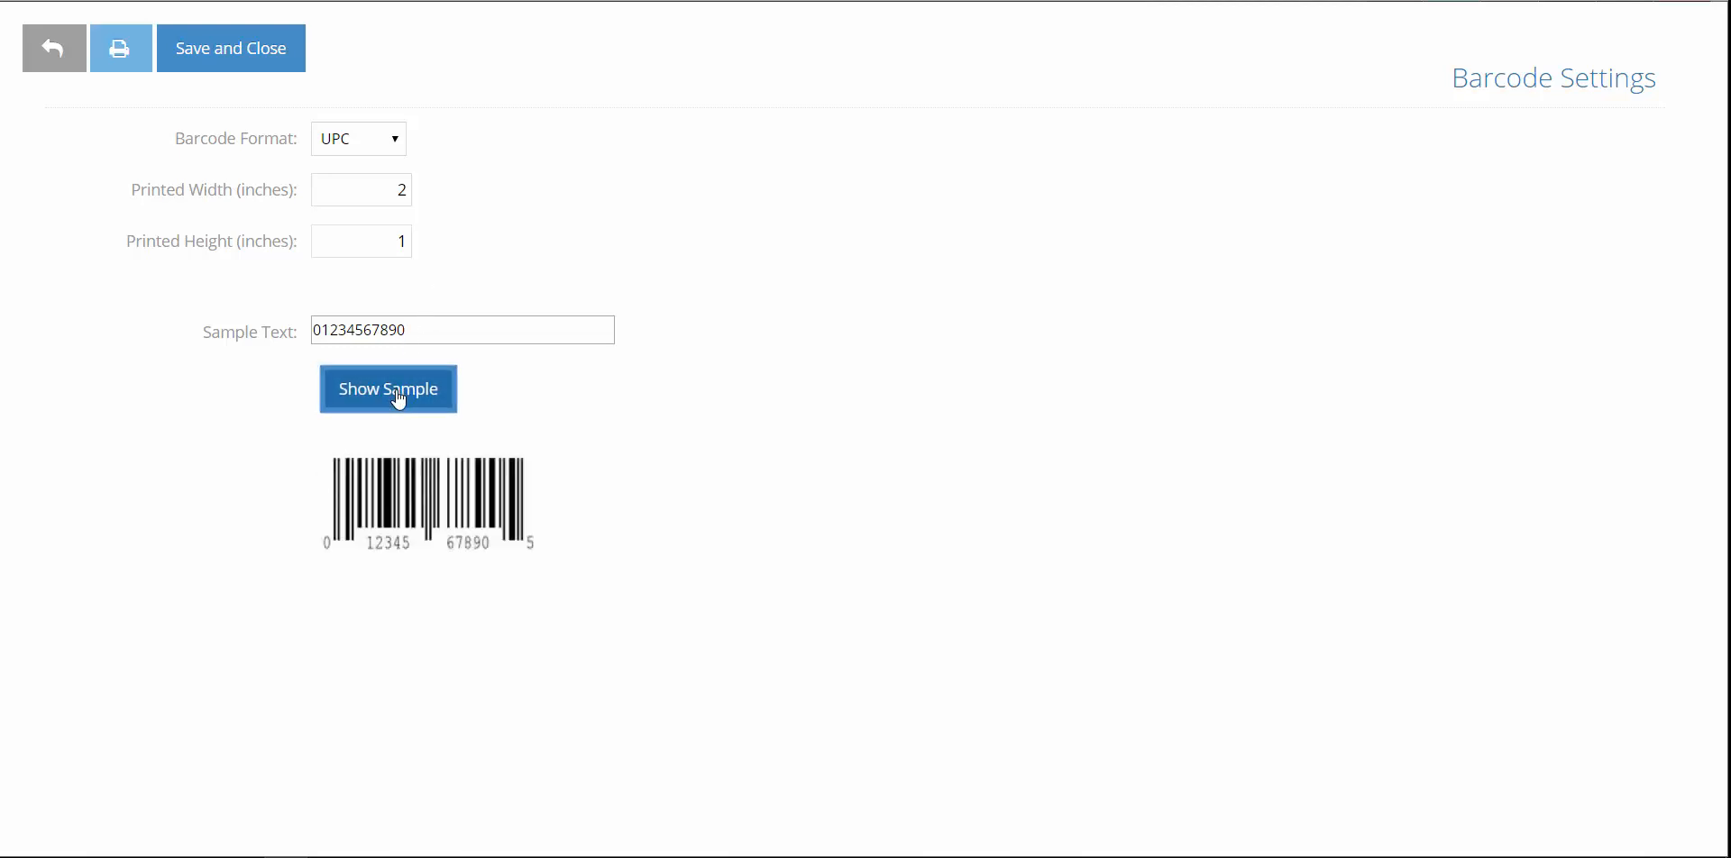
click(56, 56)
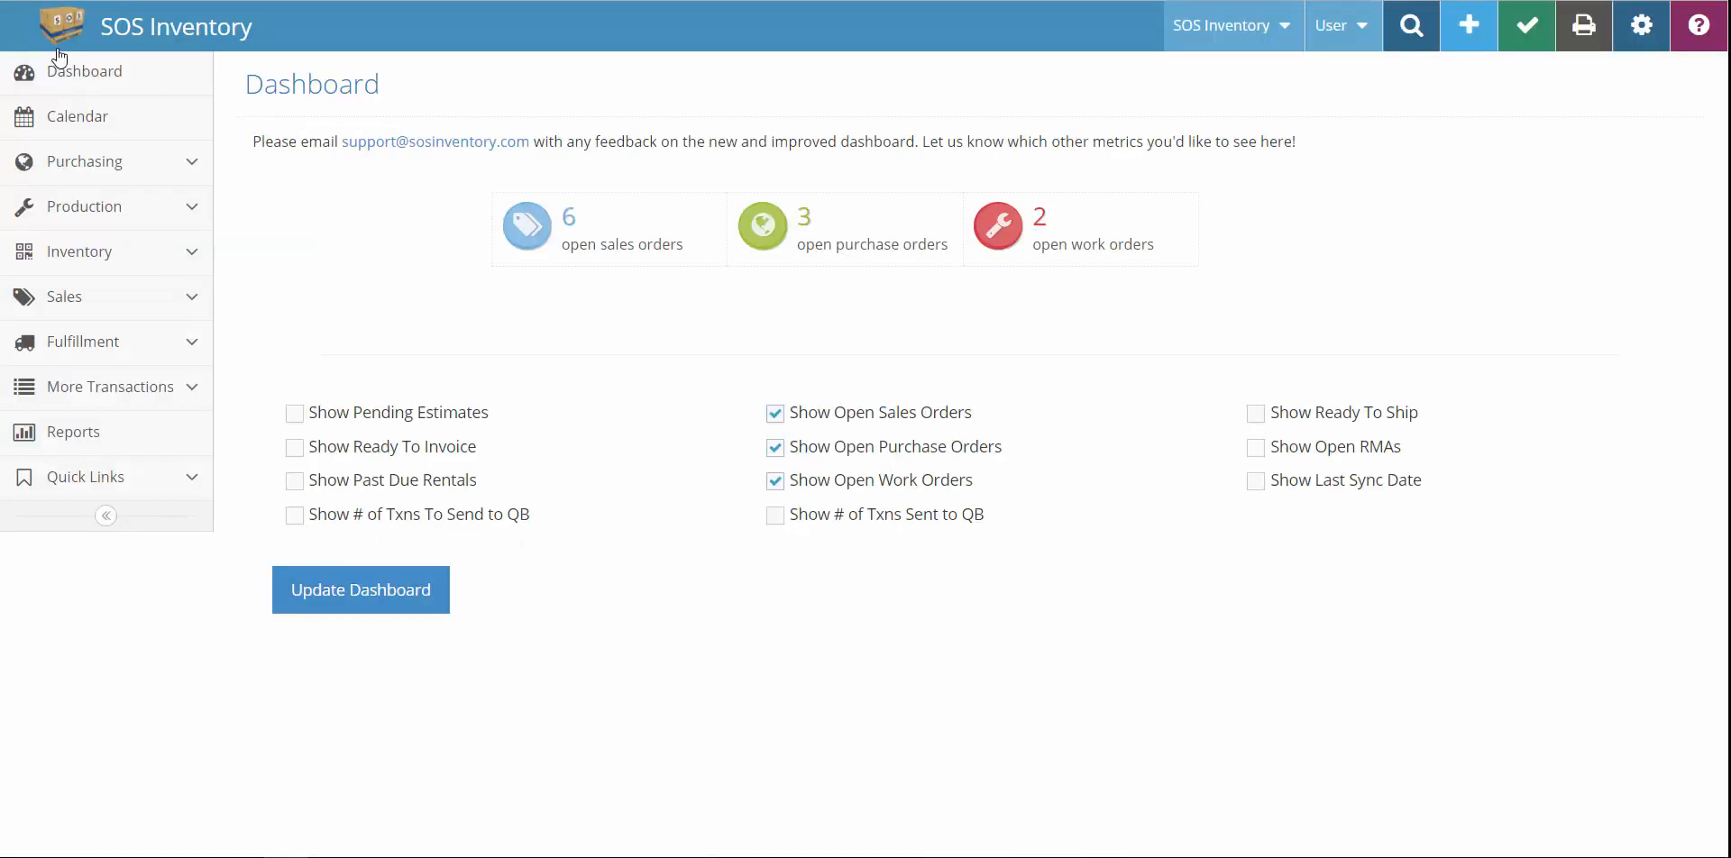
- Look over the remaining settings categories, including the EDI, PayPal and UPS settings, and close the list
click(1649, 30)
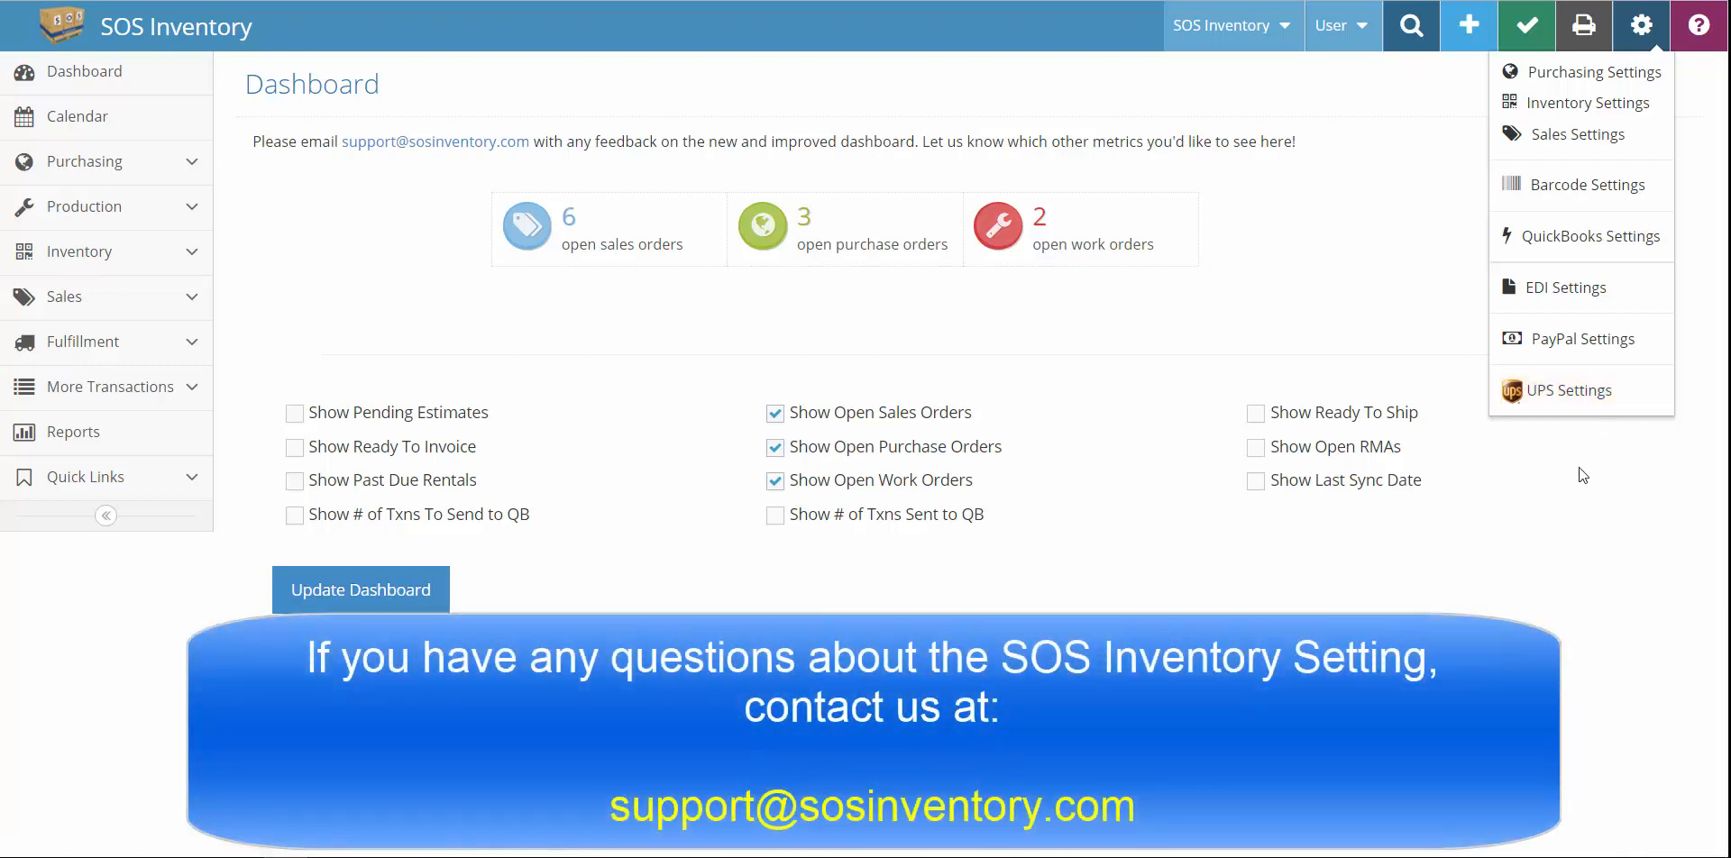
click(1543, 464)
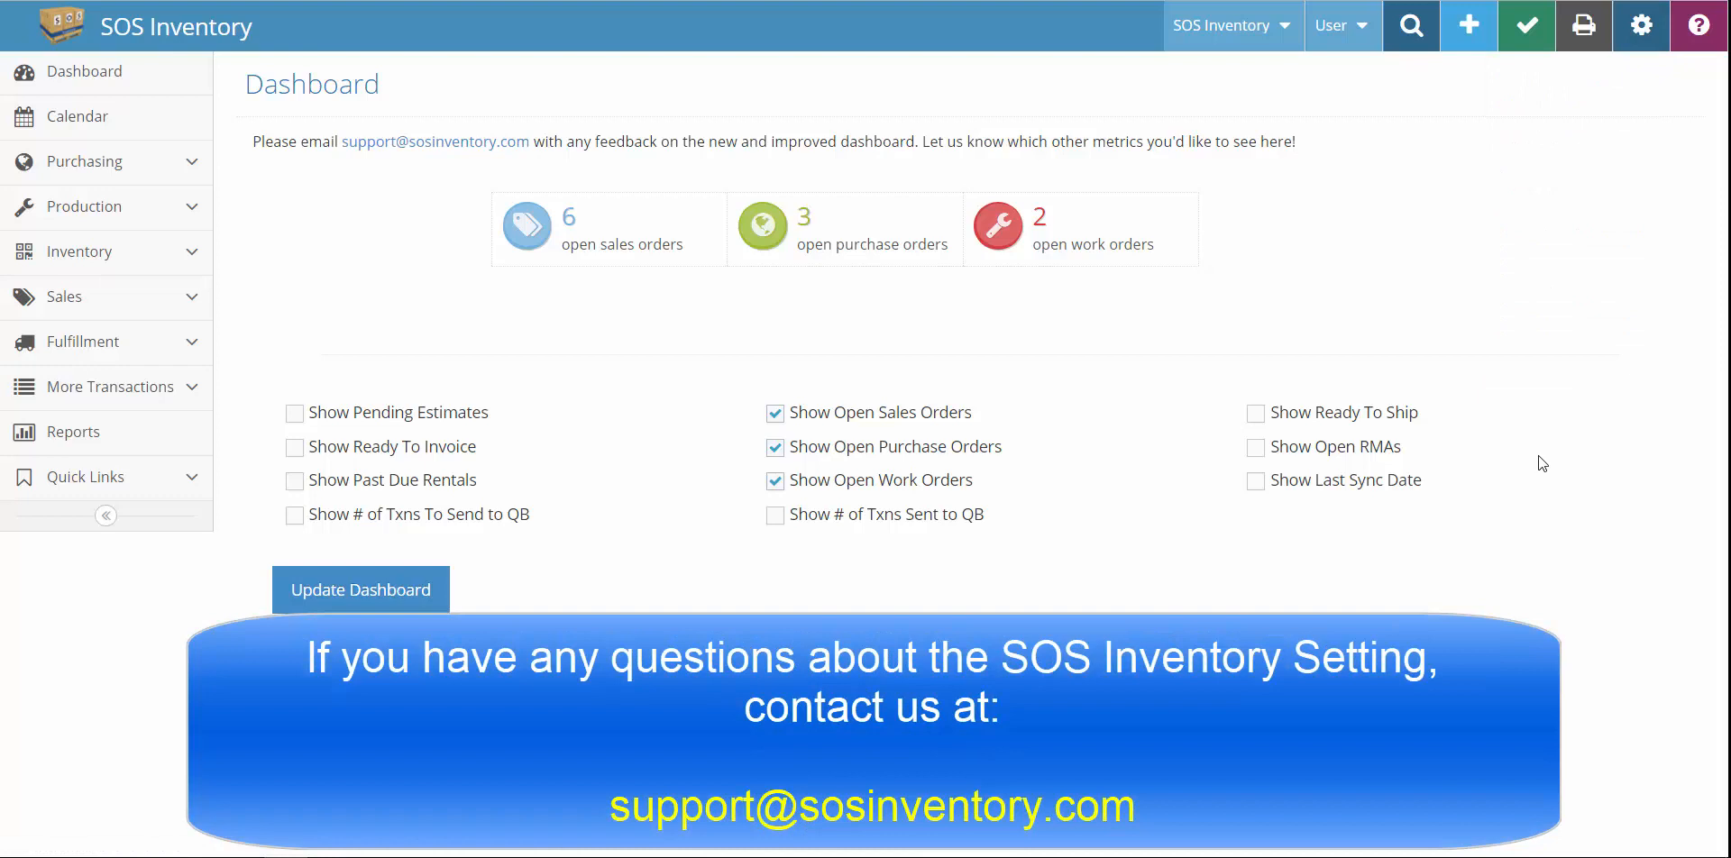